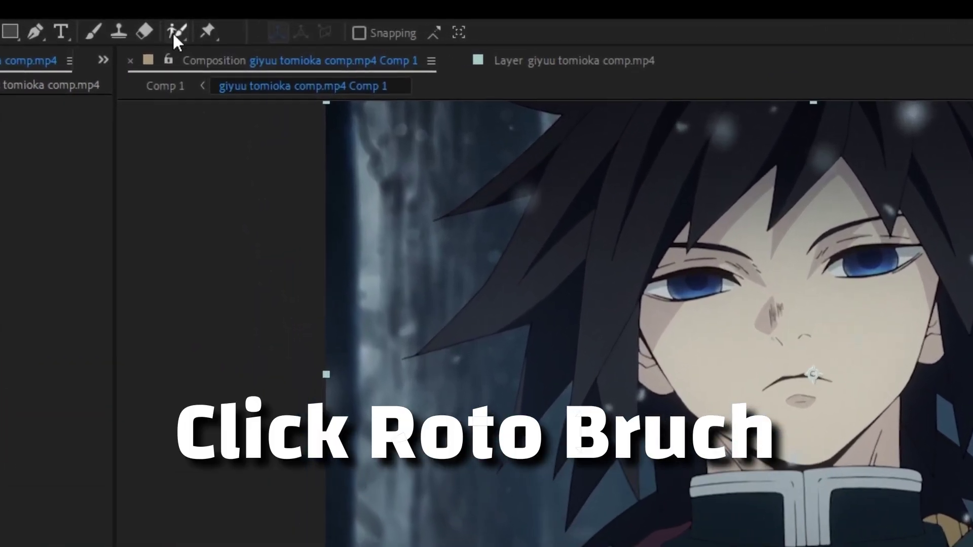
- Choose the Roto Brush tool for the giyuu tomioka comp.mp4 clip
left_click(174, 32)
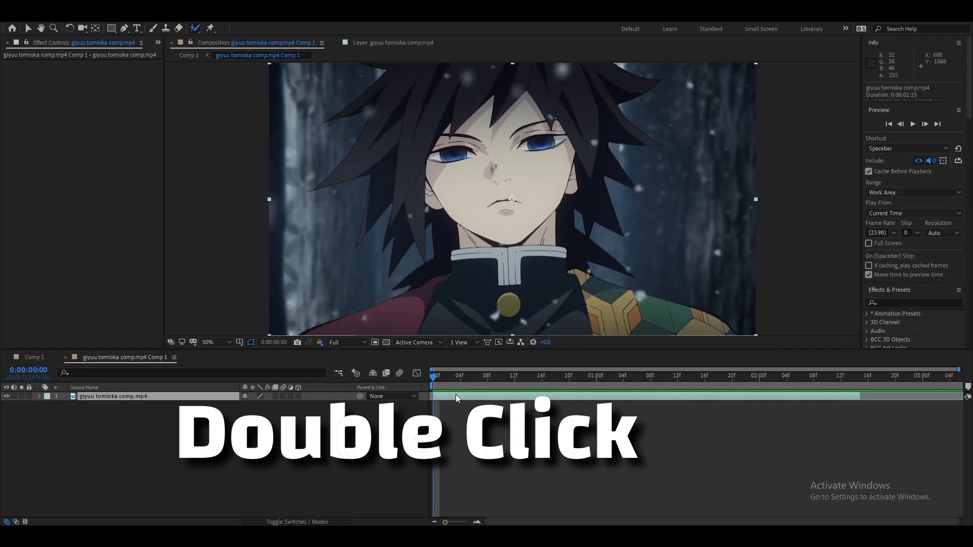
- Open the clip in its Layer panel and paint Roto Brush strokes over the character's hair, face and body
double_click(456, 398)
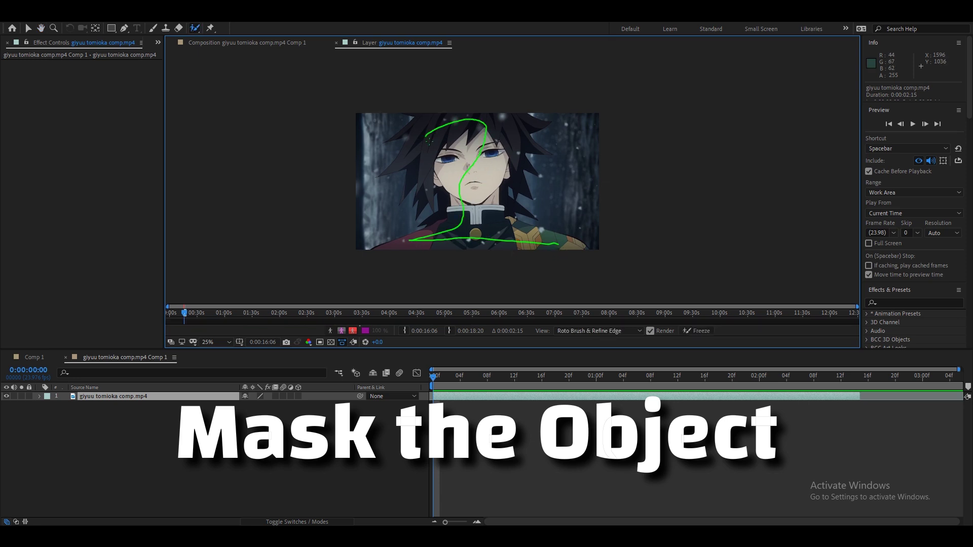
left_click_drag(429, 140, 411, 136)
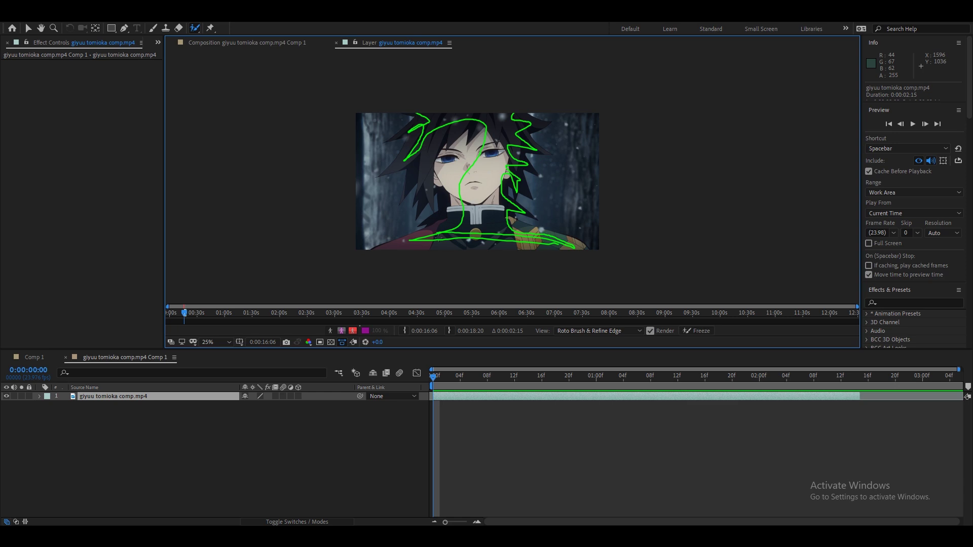
left_click_drag(431, 197, 422, 181)
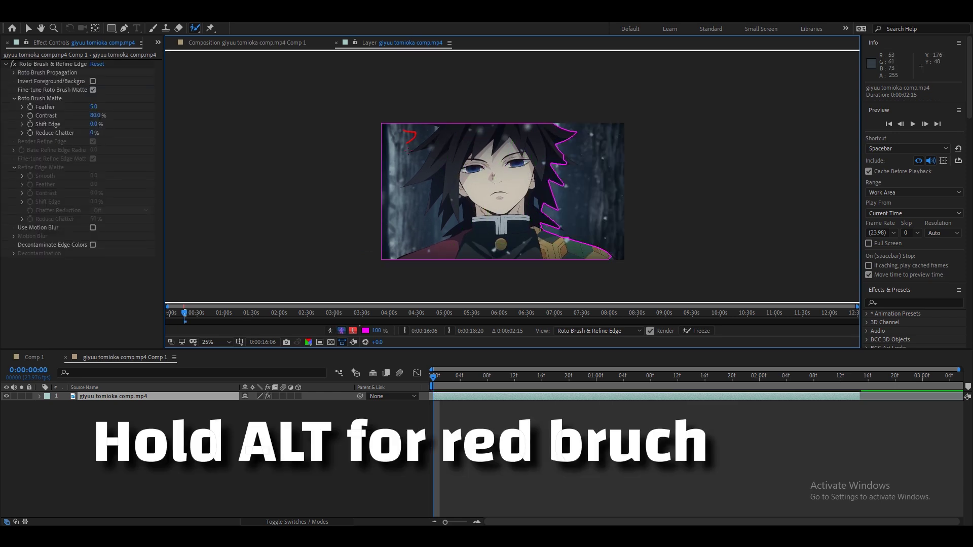
- Propagate the character's roto outline forward frame by frame
key("Page_Down")
key("Page_Down")
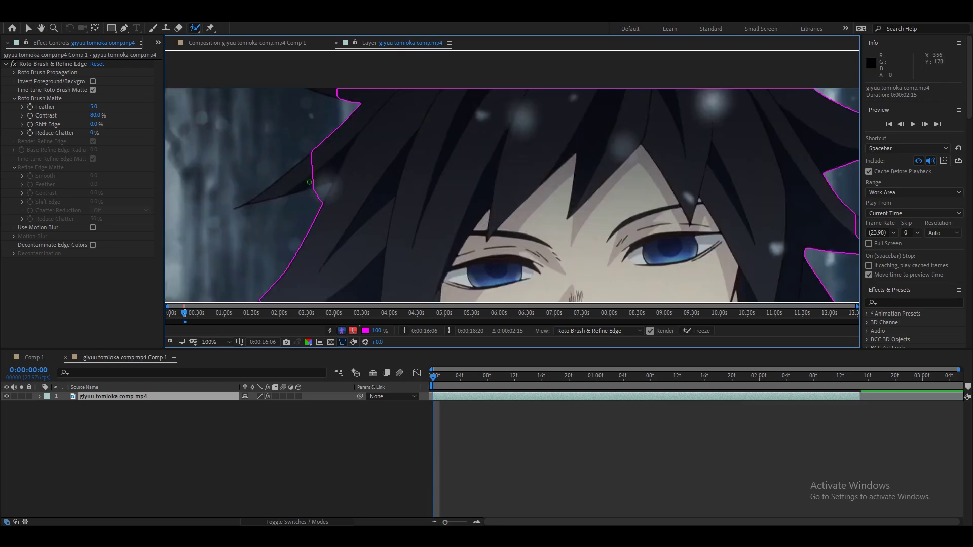
key("Page_Down")
key("Page_Down")
key("Page_Down")
key("Page_Down")
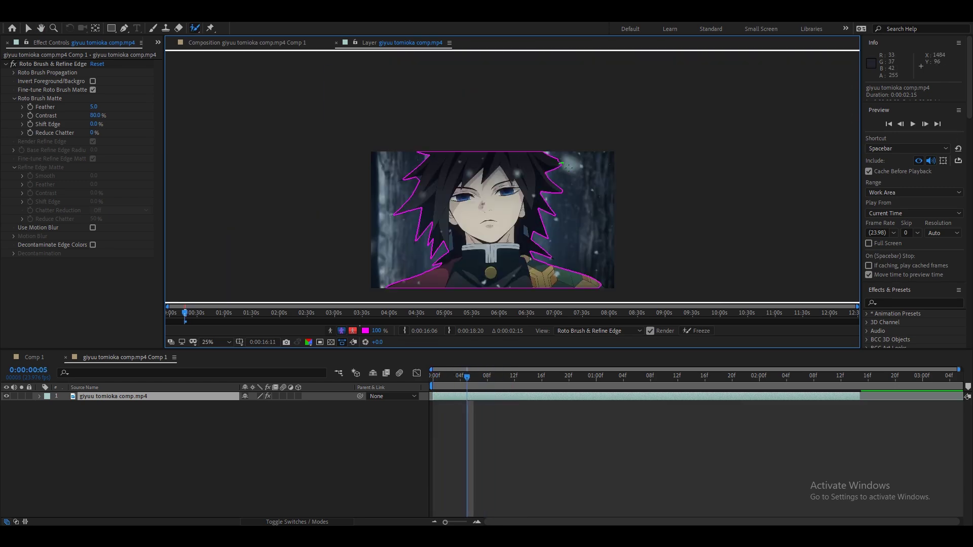
key("Page_Down")
key("Page_Down")
key("Page_Down")
key("Page_Down")
key("Page_Down")
key("Page_Down")
key("Page_Down")
key("Page_Down")
key("Page_Down")
key("Page_Down")
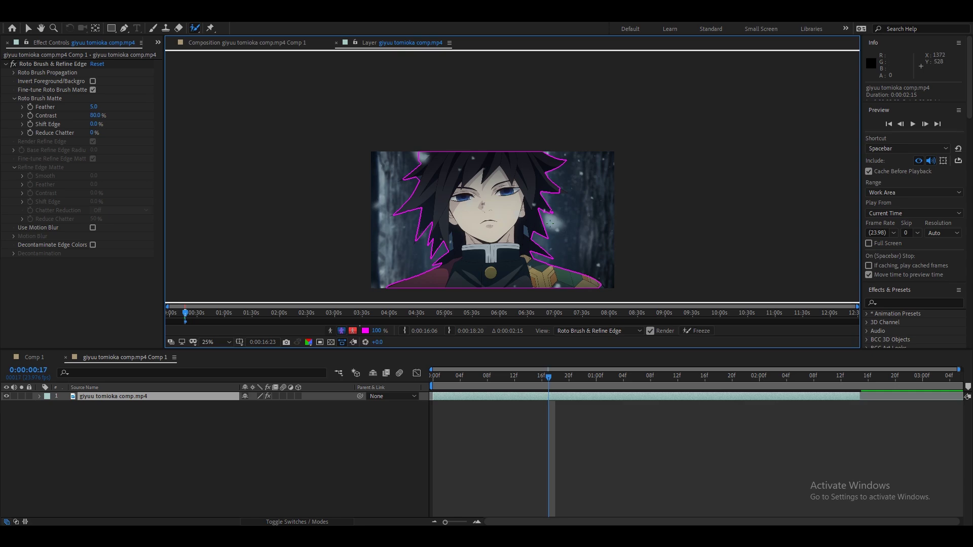
key("Page_Down")
key("Page_Down")
key("Page_Down")
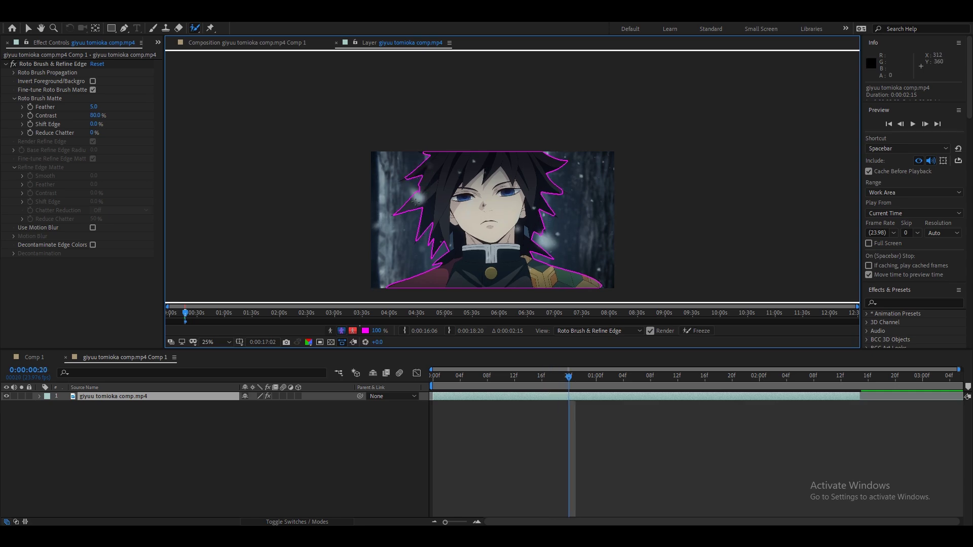
key("Page_Down")
key("Page_Down")
scroll(420, 215, "up", 2)
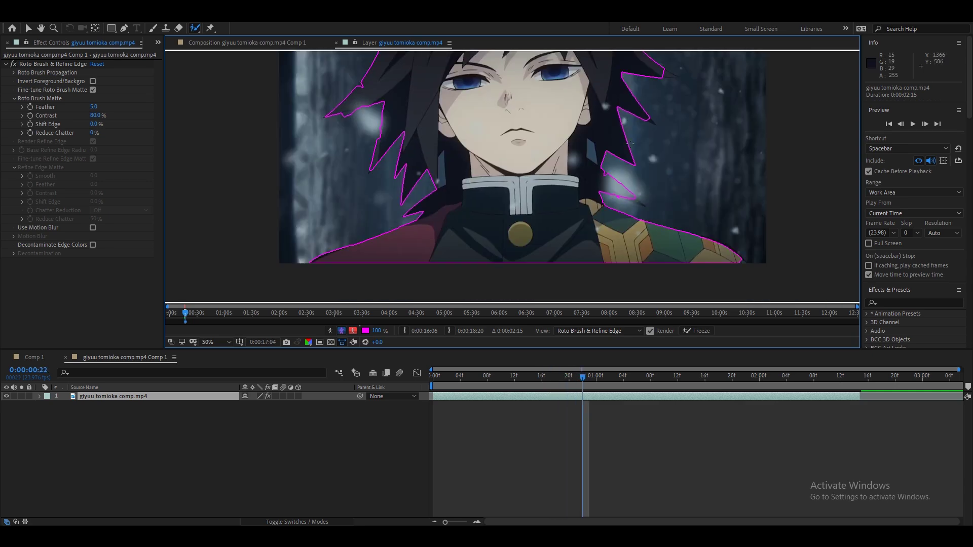
- Fix the shoulder edge with a correction stroke, propagate the outline to 0:00:02:15, and return to the composition
key("Page_Down")
left_click_drag(672, 231, 641, 211)
key("Page_Down")
key("Page_Down")
key("Page_Down")
key("Page_Down")
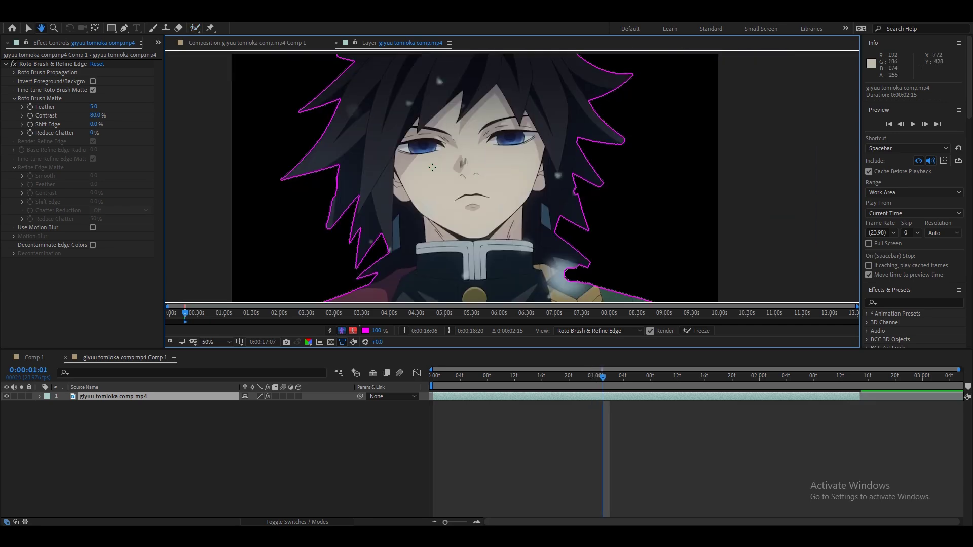
scroll(354, 168, "down", 2)
key("Page_Down")
scroll(508, 166, "up", 2)
key("Page_Down")
scroll(508, 166, "down", 1)
key("Page_Down")
key("Page_Down")
key("Page_Down")
key("Page_Down")
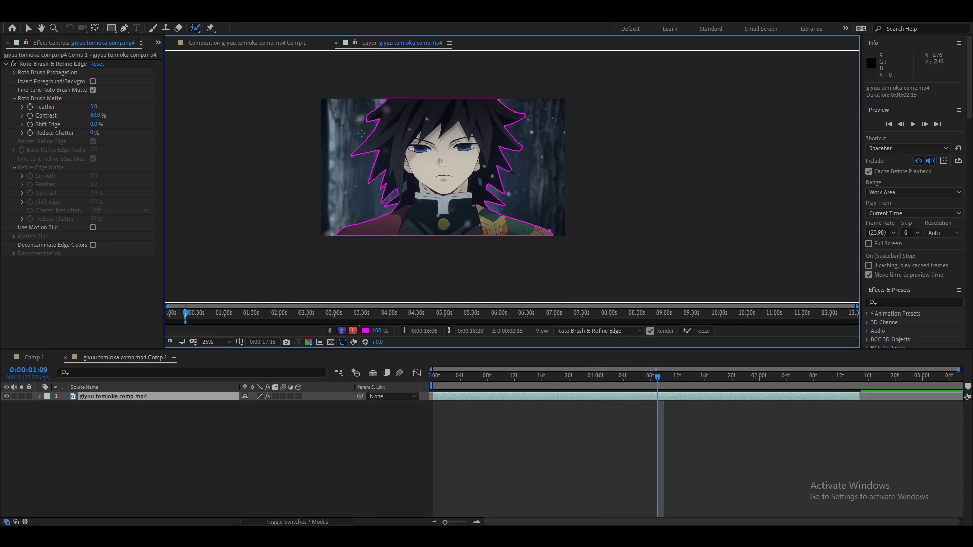
scroll(387, 146, "up", 1)
scroll(387, 145, "down", 1)
key("Page_Down")
key("Page_Down")
key("Page_Down")
scroll(388, 145, "up", 1)
key("Page_Down")
key("Page_Down")
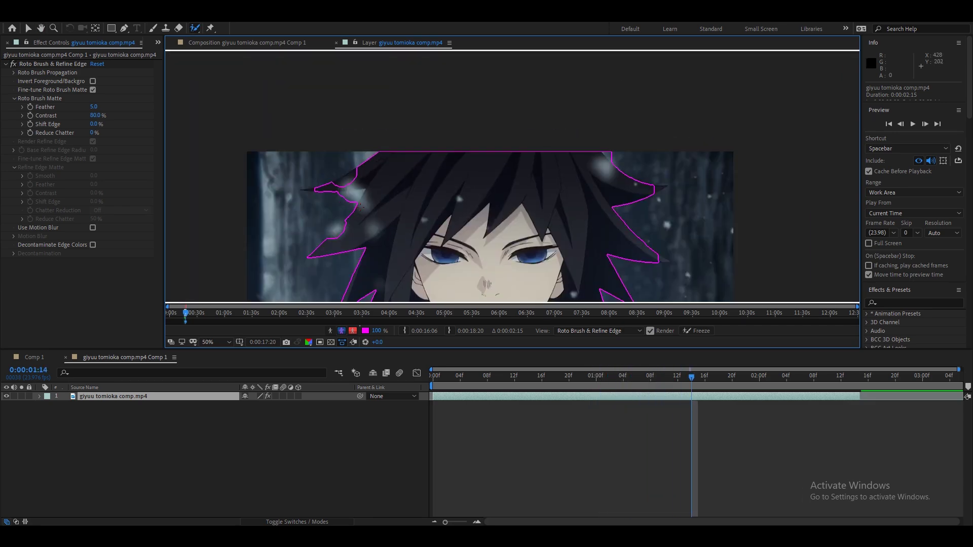
scroll(432, 219, "down", 1)
key("Page_Down")
key("Page_Down")
key("Page_Down")
key("Page_Down")
key("Page_Down")
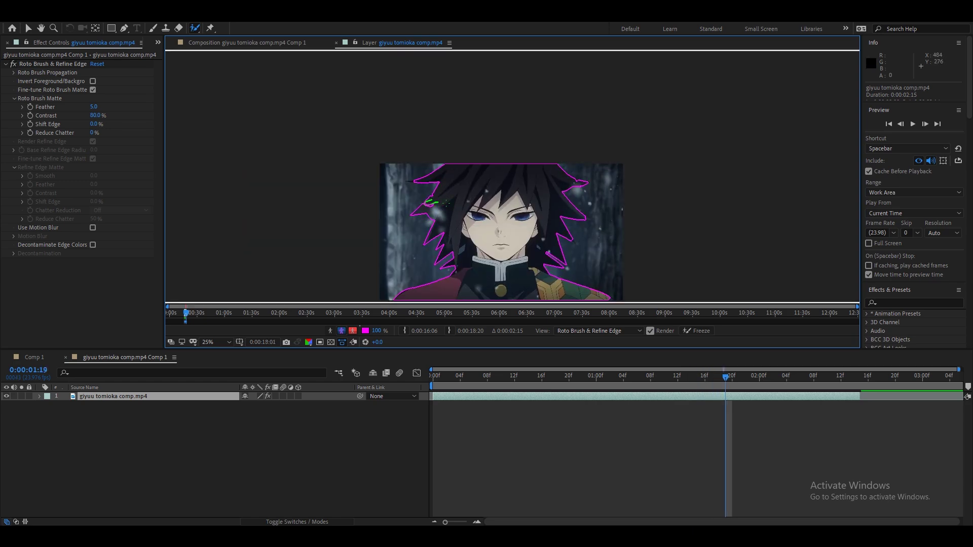
key("Page_Down")
key("Page_Down")
scroll(432, 219, "up", 1)
key("Page_Down")
key("Page_Down")
key("Page_Down")
key("Page_Down")
key("Page_Down")
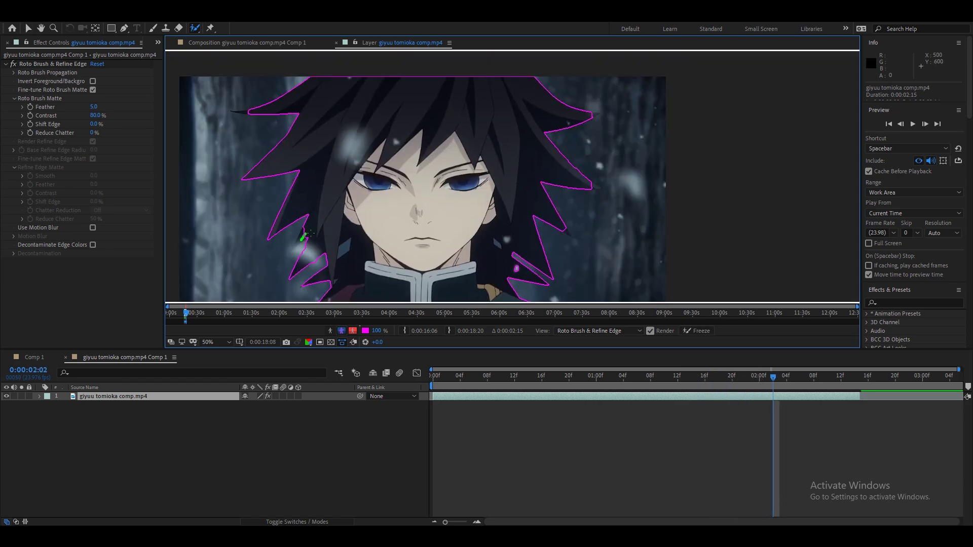
key("Page_Down")
key("Page_Down")
key("Page_Down")
key("Page_Down")
scroll(387, 200, "down", 1)
key("Page_Down")
key("Page_Down")
key("Page_Down")
key("Page_Down")
key("Page_Down")
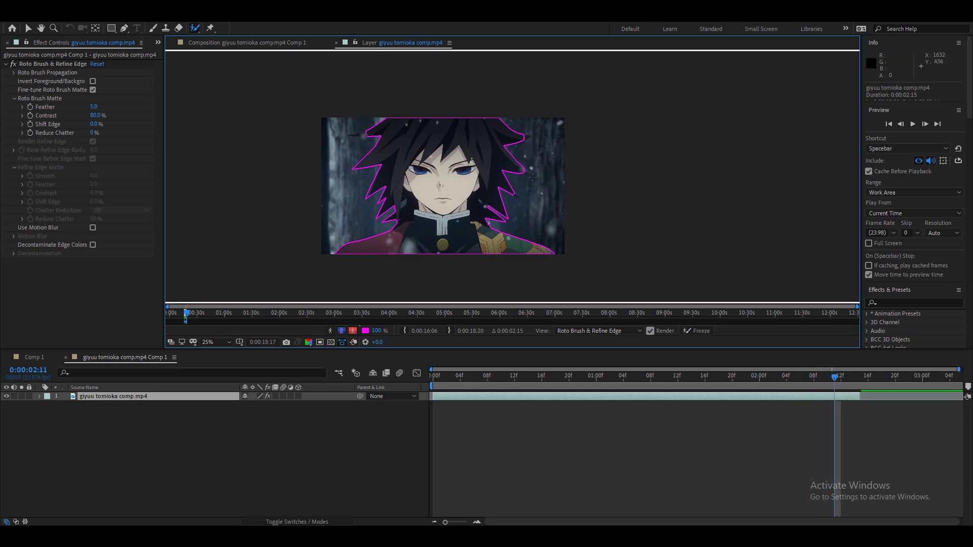
key("Page_Down")
scroll(525, 176, "up", 1)
key("Page_Down")
key("Page_Down")
key("Page_Down")
left_click(335, 43)
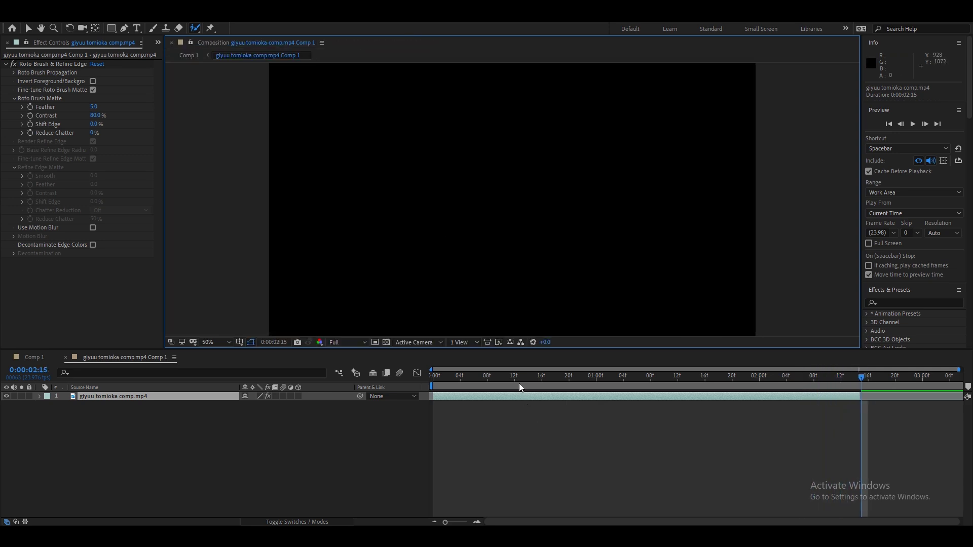
- Scrub the timeline to check the character cutout early and late in the clip
left_click_drag(521, 388, 471, 386)
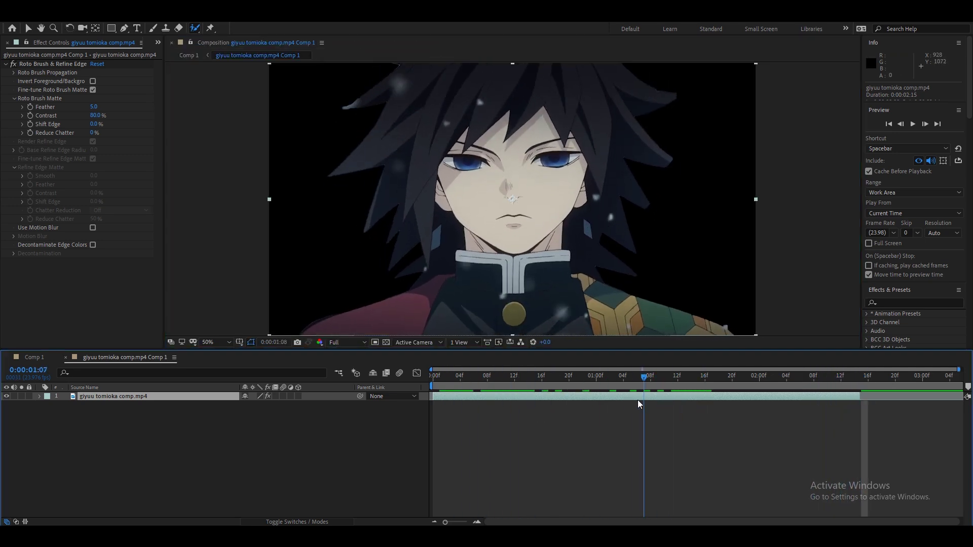
left_click_drag(619, 417, 758, 412)
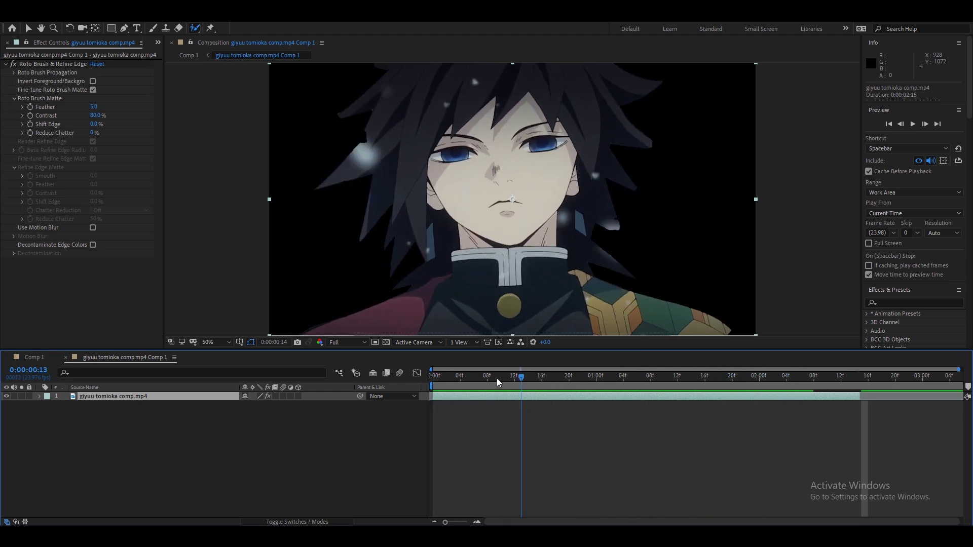
left_click(475, 376)
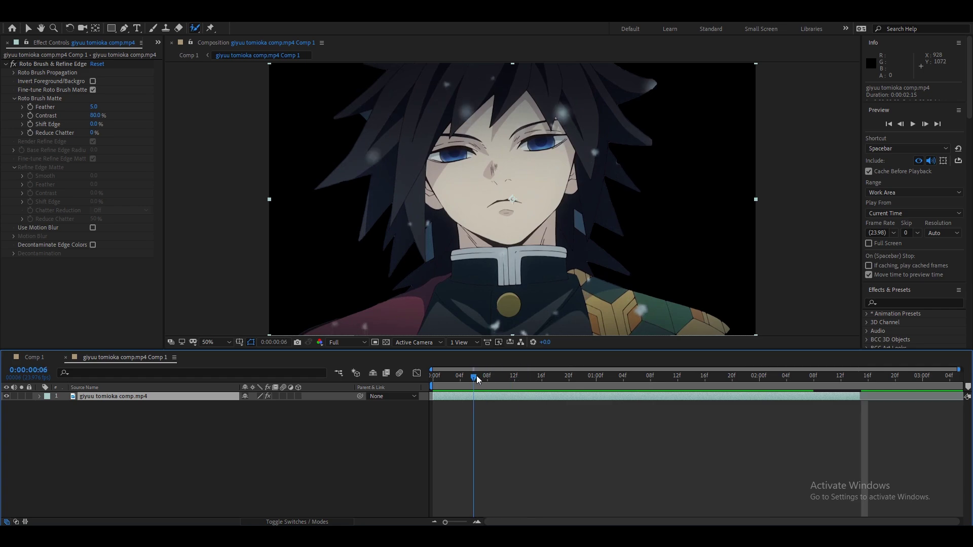
- Freeze the Roto Brush propagation in the Layer panel and return to the composition
double_click(503, 394)
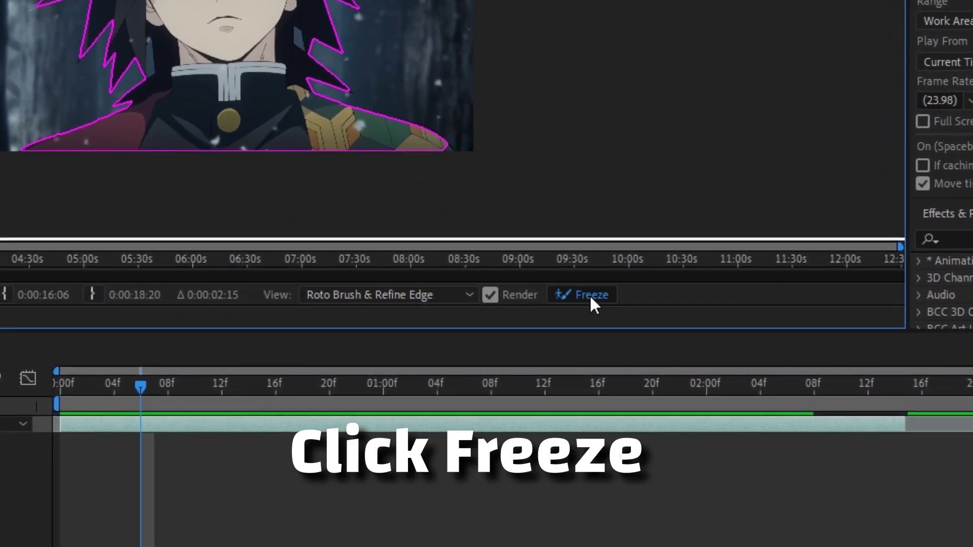
left_click(589, 294)
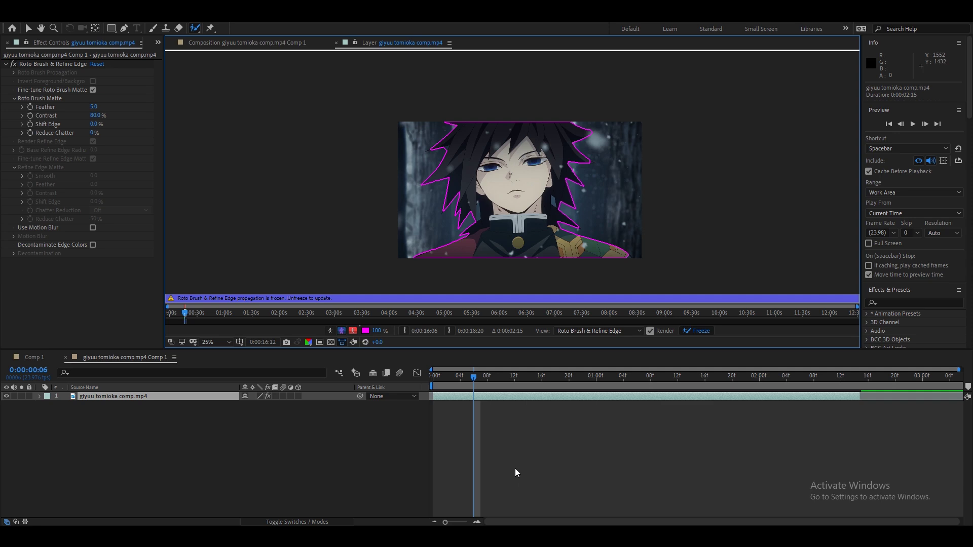
left_click(278, 49)
- Play back the cutout, then duplicate the layer and delete Roto Brush & Refine Edge from the copy
left_click(694, 400)
key("space")
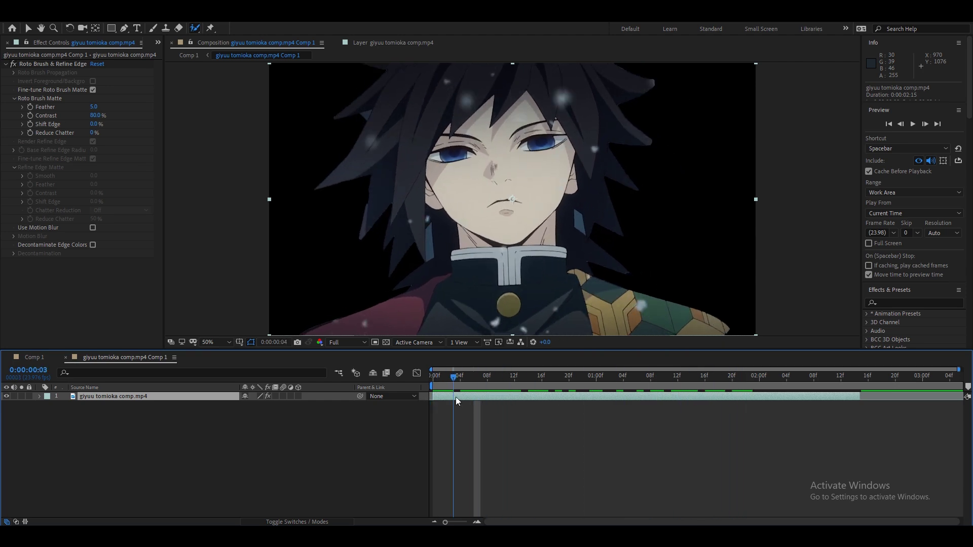
key("ctrl+d")
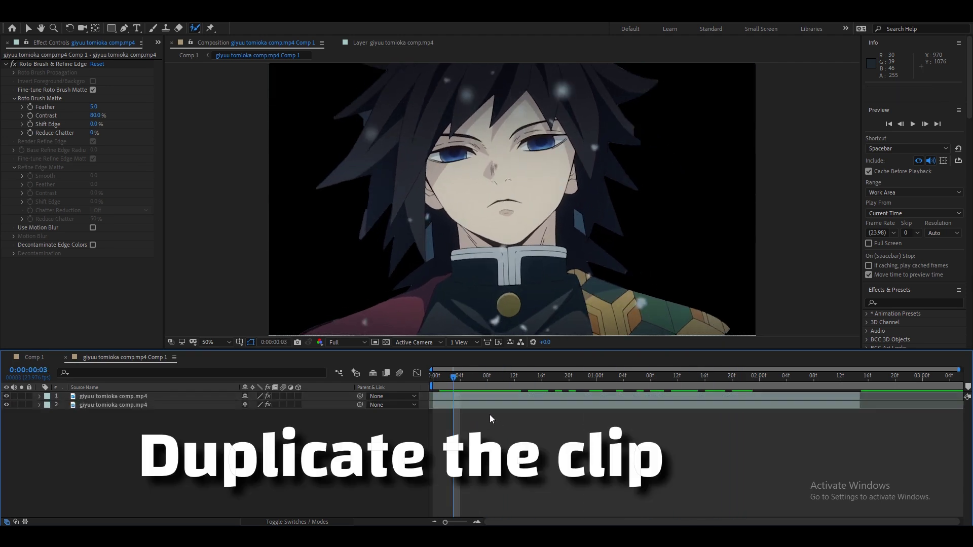
left_click(54, 65)
key("Delete")
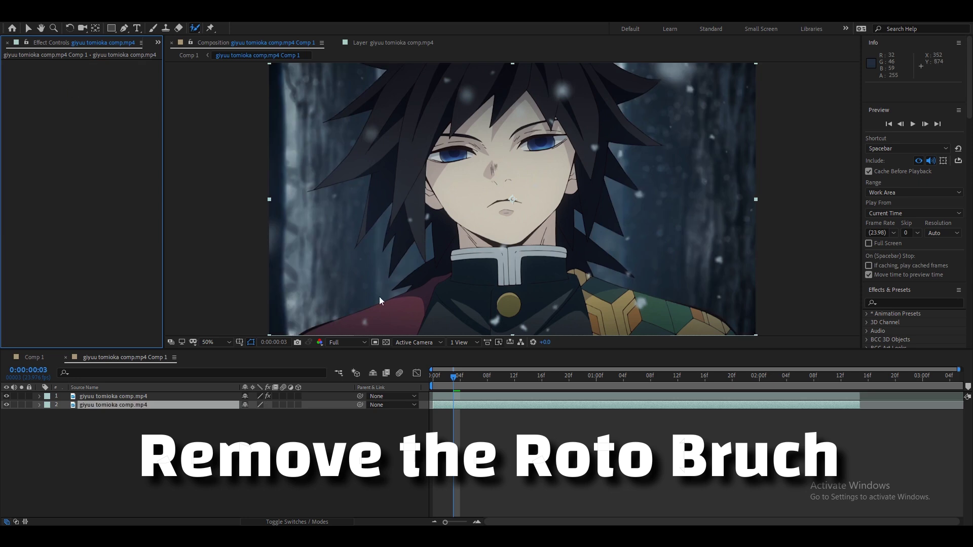
- Return to the clip's start and select the lower copy without the cutout
left_click_drag(437, 381, 435, 380)
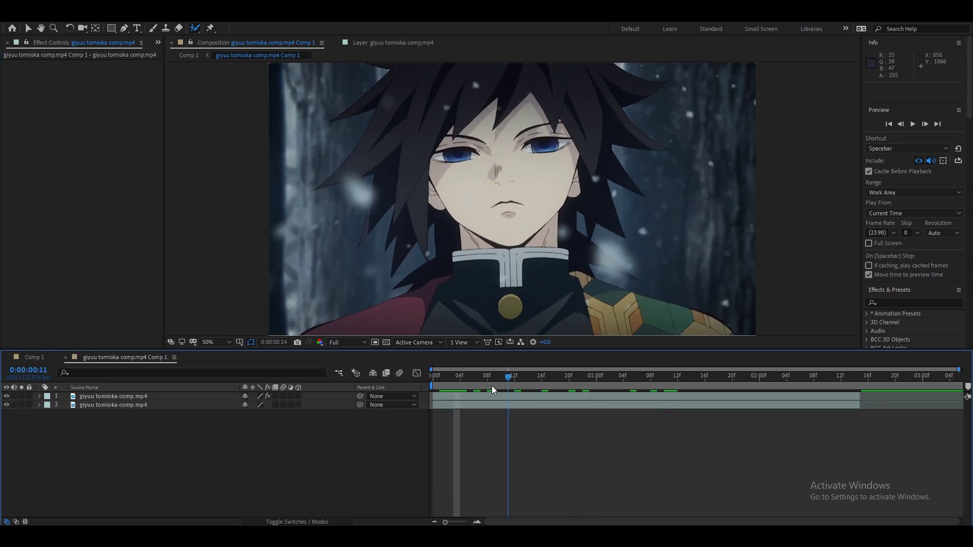
left_click(454, 408)
scroll(905, 288, "down", 5)
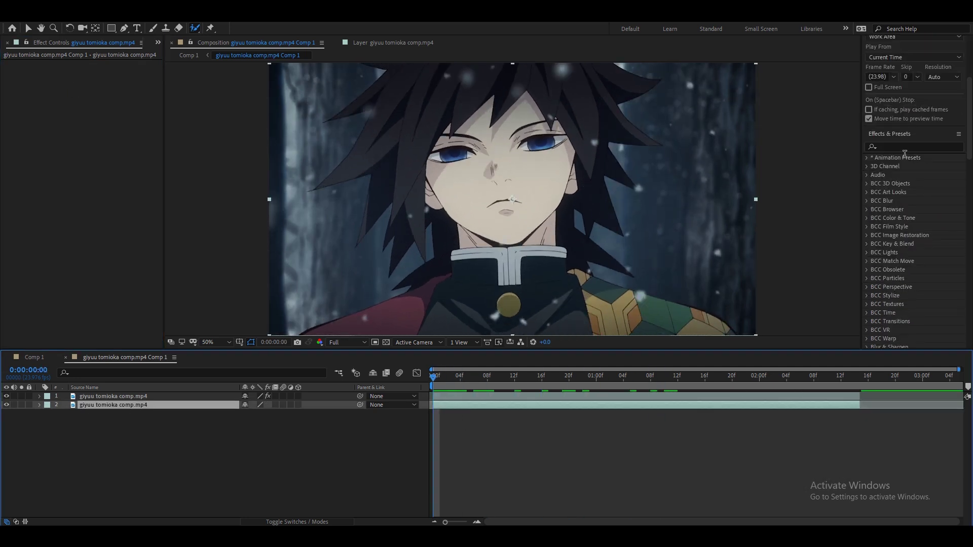
- Search 'turb', apply Turbulent Displace to layer 2, and clear the search field
left_click(905, 150)
type("turb")
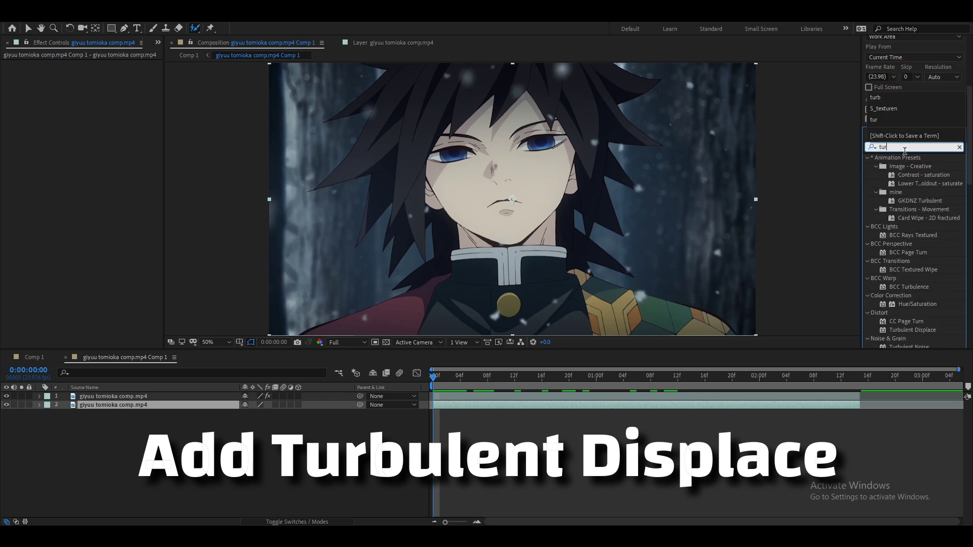
left_click_drag(911, 209, 498, 406)
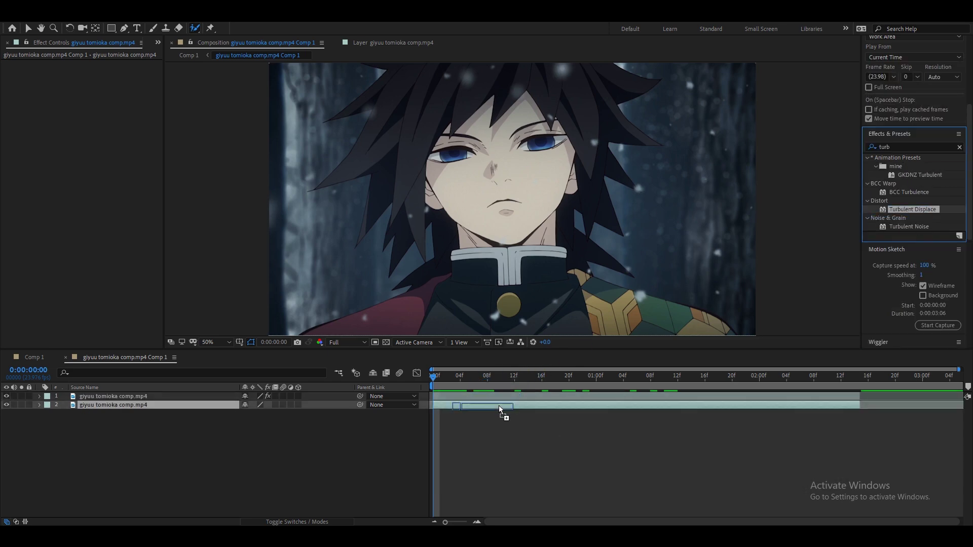
left_click(958, 147)
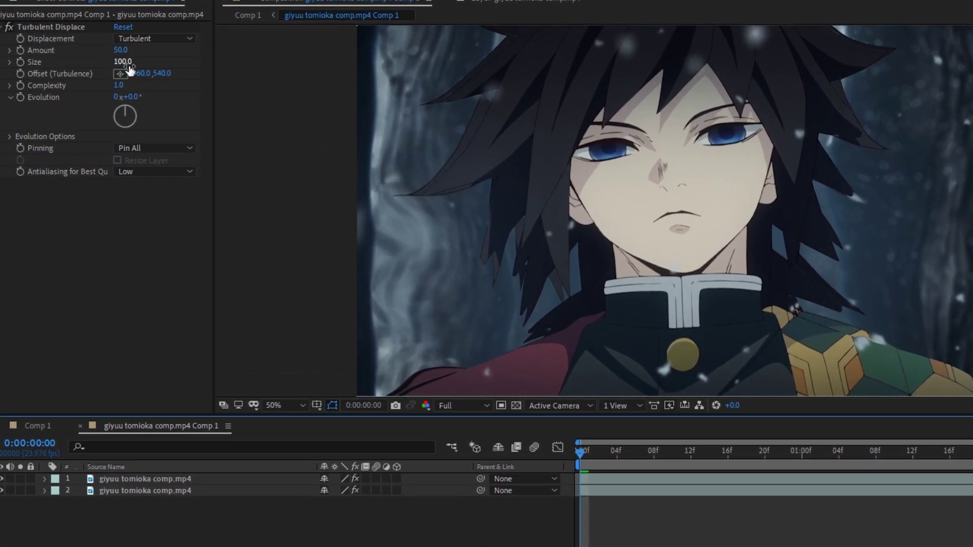
- Set Turbulent Displace Size 90, Amount 0, Complexity 2, and start an Evolution keyframe
left_click(113, 73)
type("90")
key("Return")
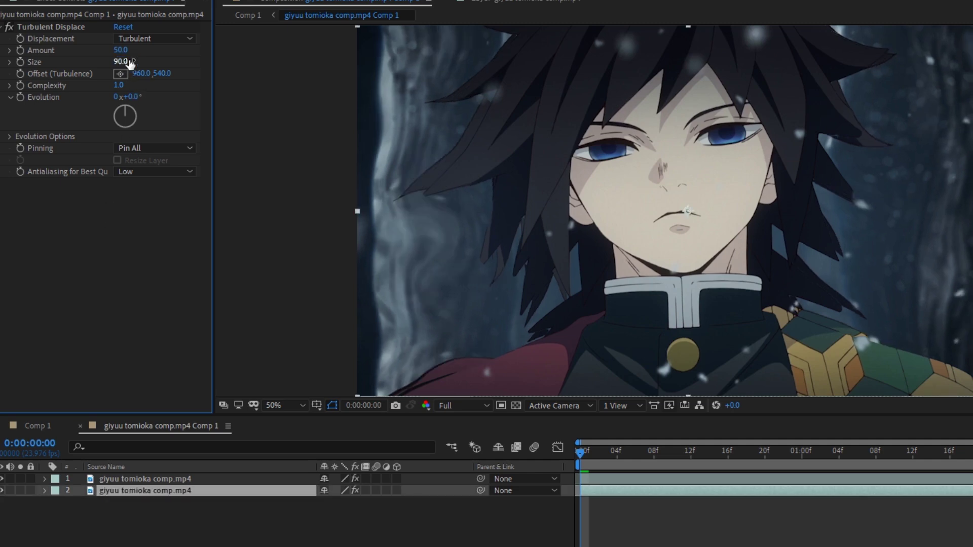
mouse_move(121, 50)
left_mouse_down()
mouse_move(377, 61)
mouse_move(122, 73)
left_mouse_up()
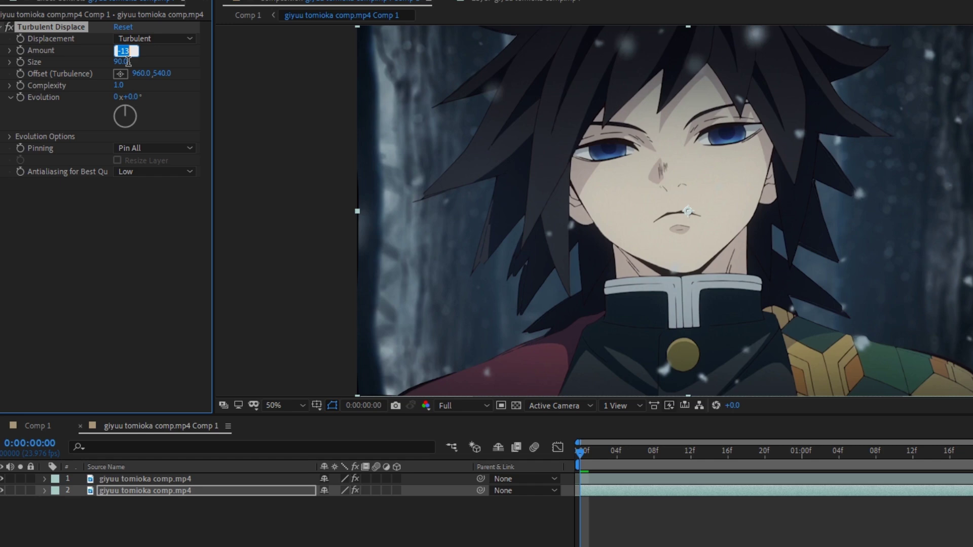
type("0")
key("Return")
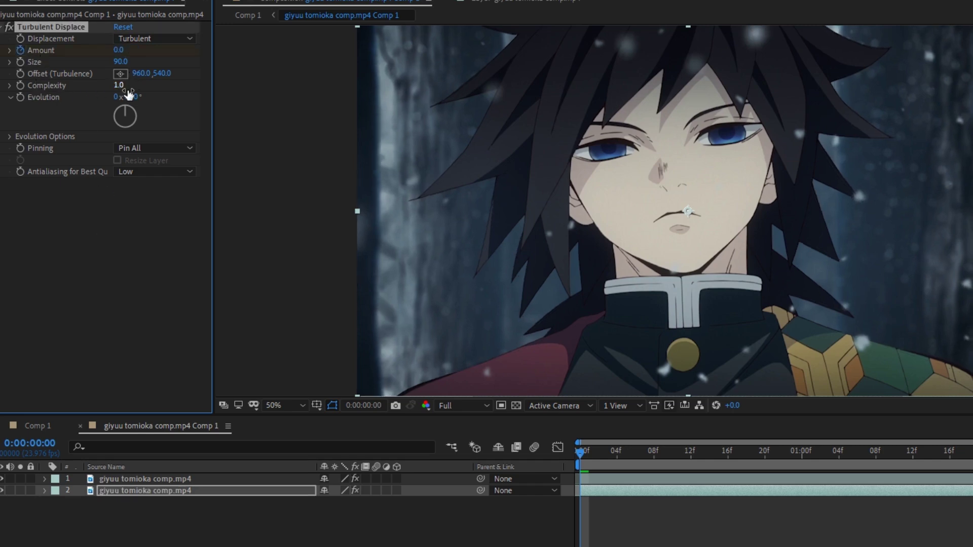
type("2")
key("Return")
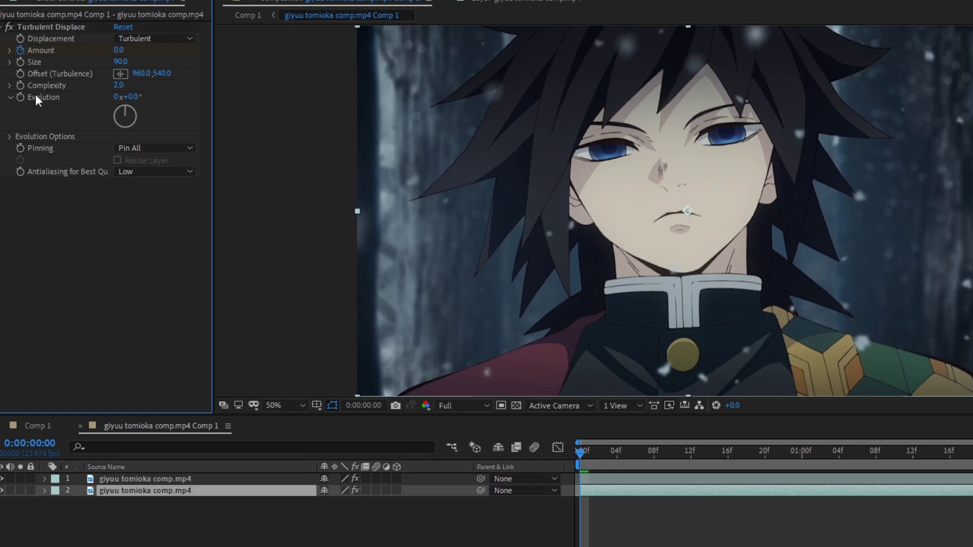
left_click(20, 97)
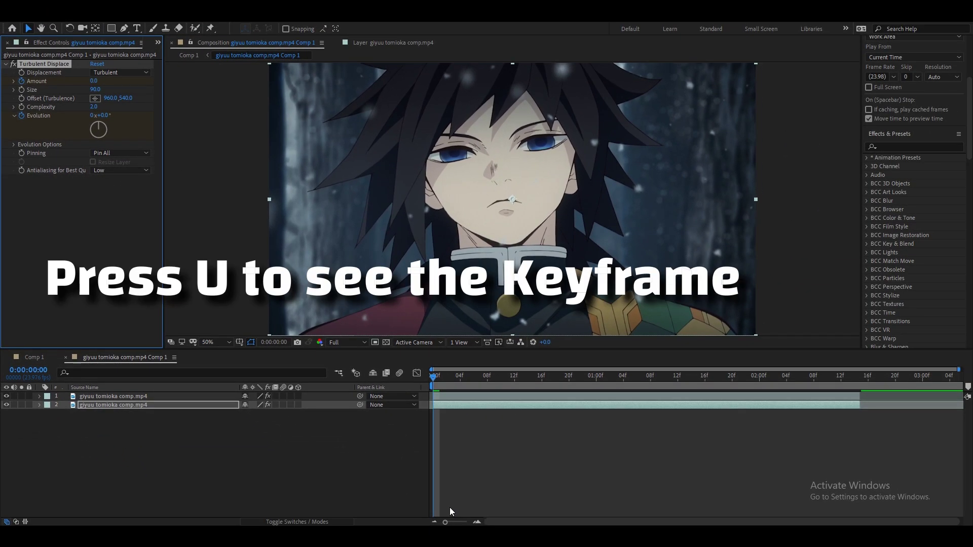
- Keyframe Turbulent Displace Amount to 142 at 1:01 and Evolution up at 2:13
key("u")
left_click(475, 472)
left_click_drag(449, 381, 606, 381)
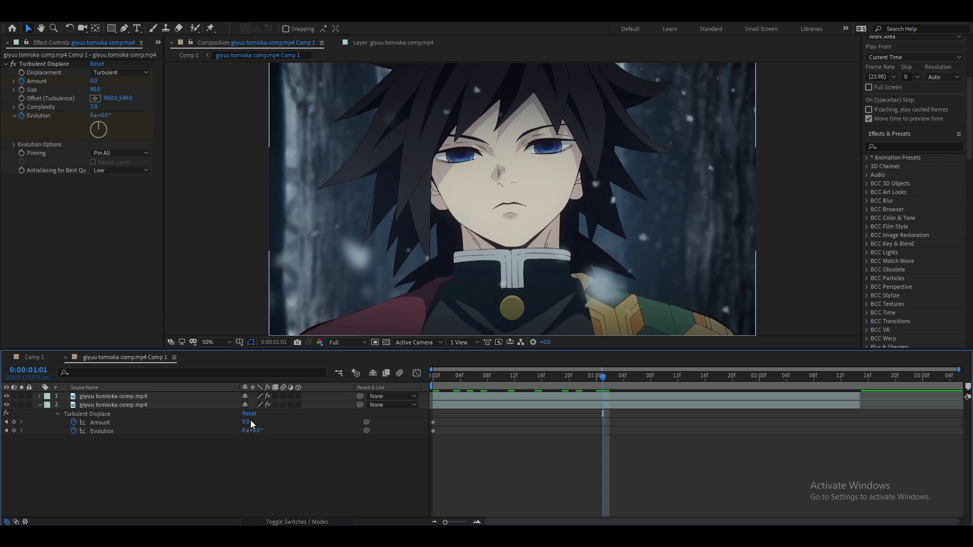
left_click_drag(251, 425, 324, 424)
left_click(603, 423)
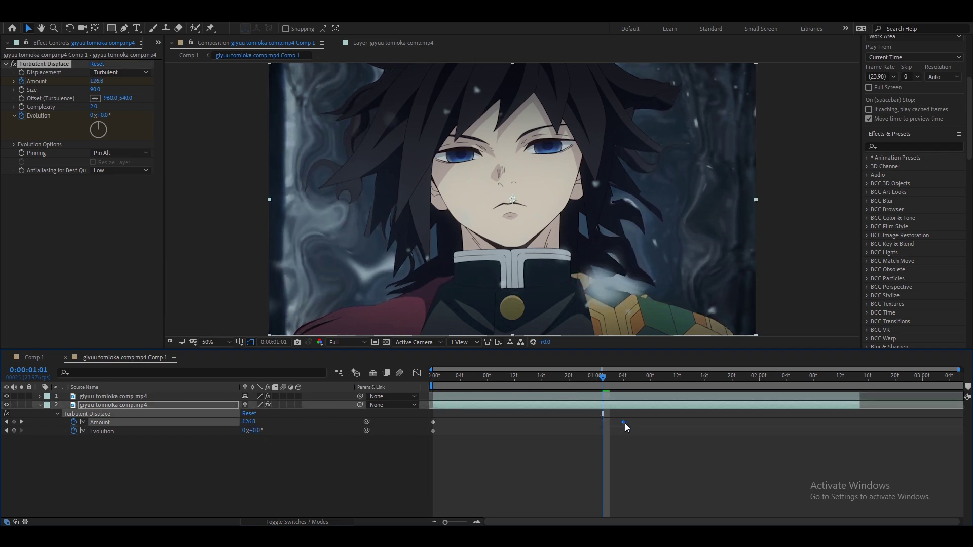
left_click_drag(651, 384, 847, 384)
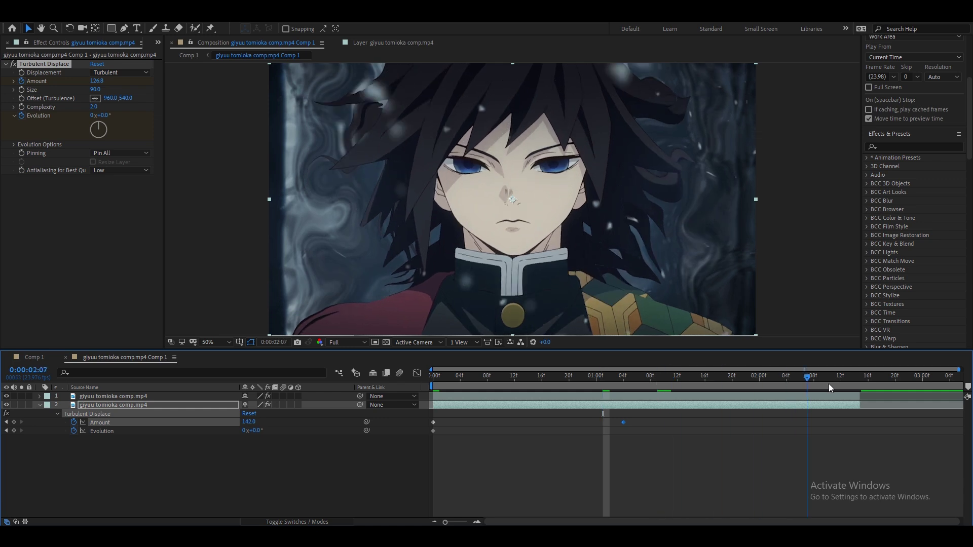
left_click(166, 496)
left_click_drag(253, 431, 750, 440)
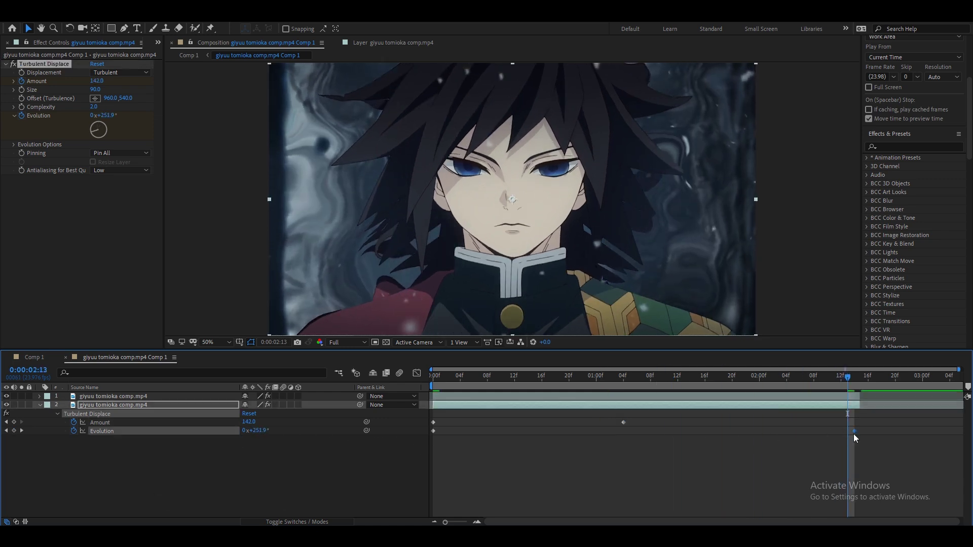
- Ease all Amount and Evolution keyframes with F9 and raise Size to 108
left_click_drag(894, 427, 413, 458)
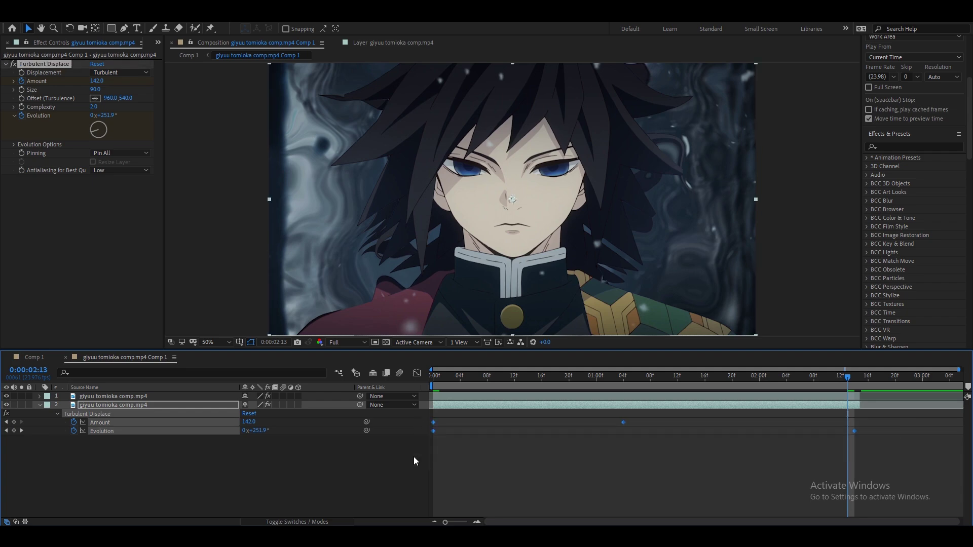
key("F9")
left_click(472, 478)
mouse_move(442, 388)
left_mouse_down()
mouse_move(757, 408)
mouse_move(467, 426)
left_mouse_up()
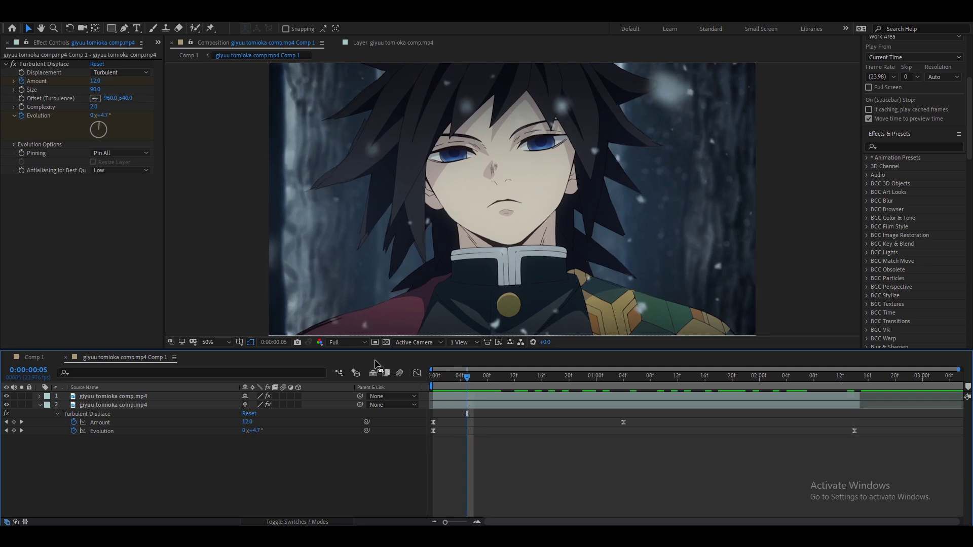
left_click_drag(95, 96, 101, 104)
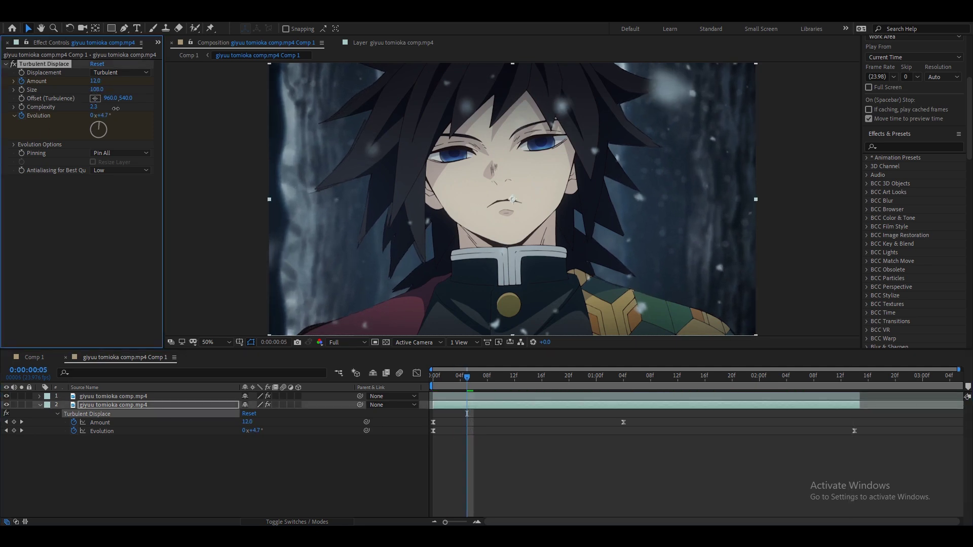
left_click_drag(466, 385, 698, 385)
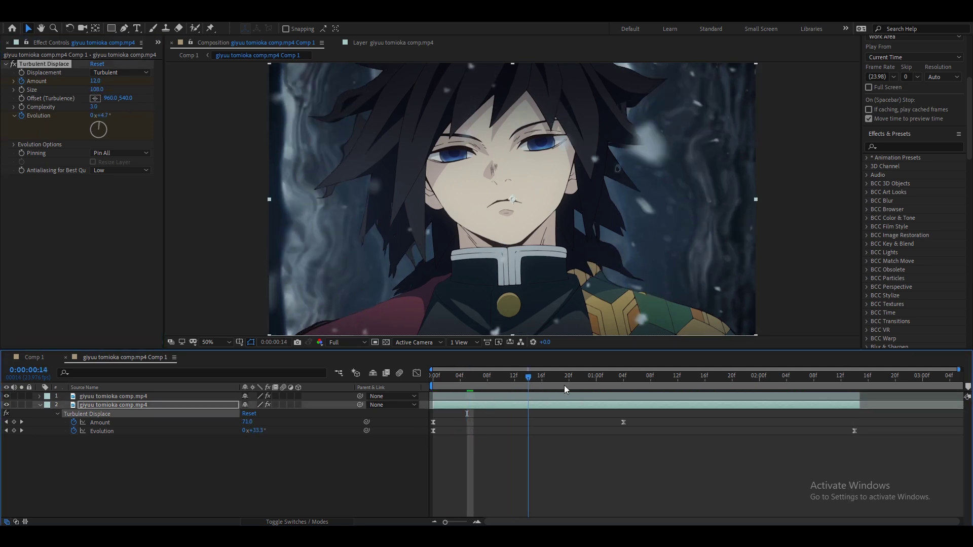
left_click(95, 107)
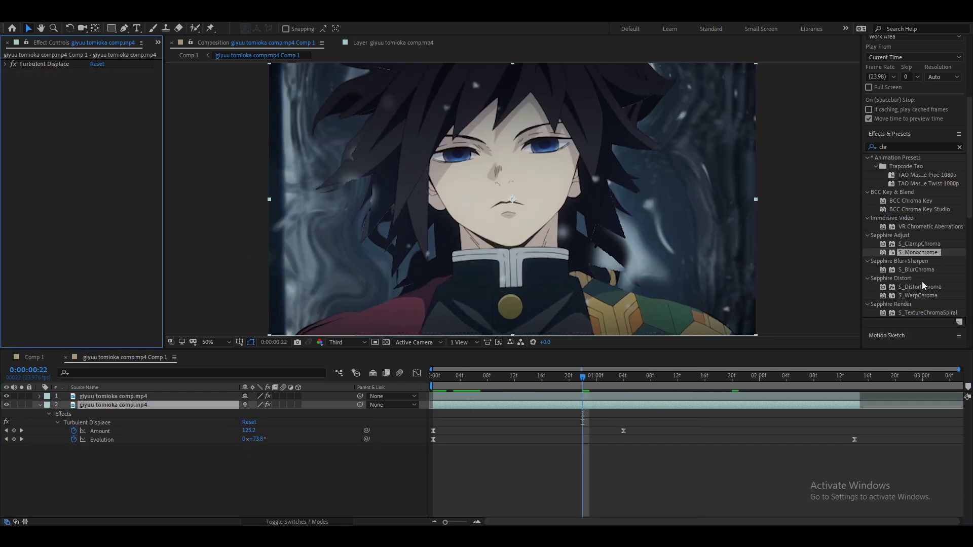
- Apply S_DistortChroma to layer 2 with Amount 0, then remove it again
left_click_drag(932, 288, 644, 411)
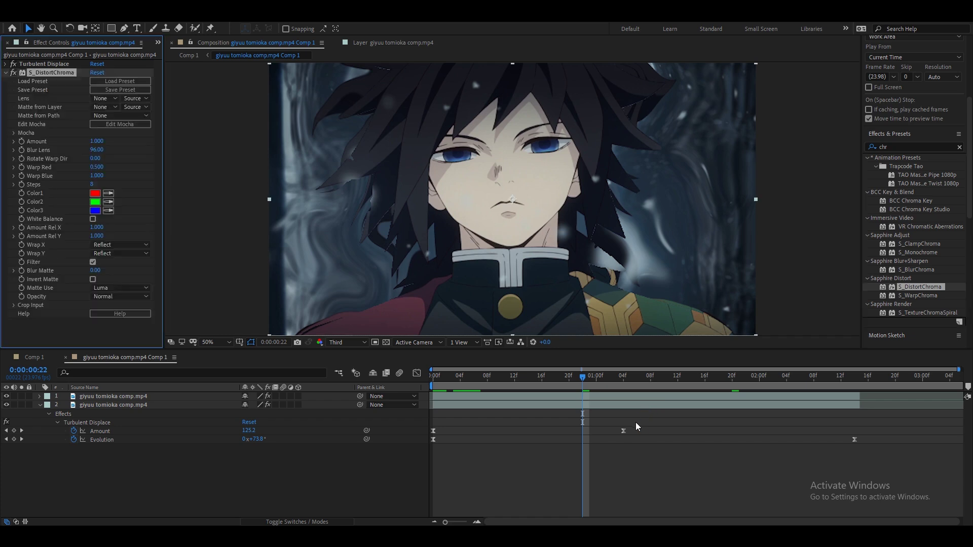
left_click_drag(96, 141, 57, 152)
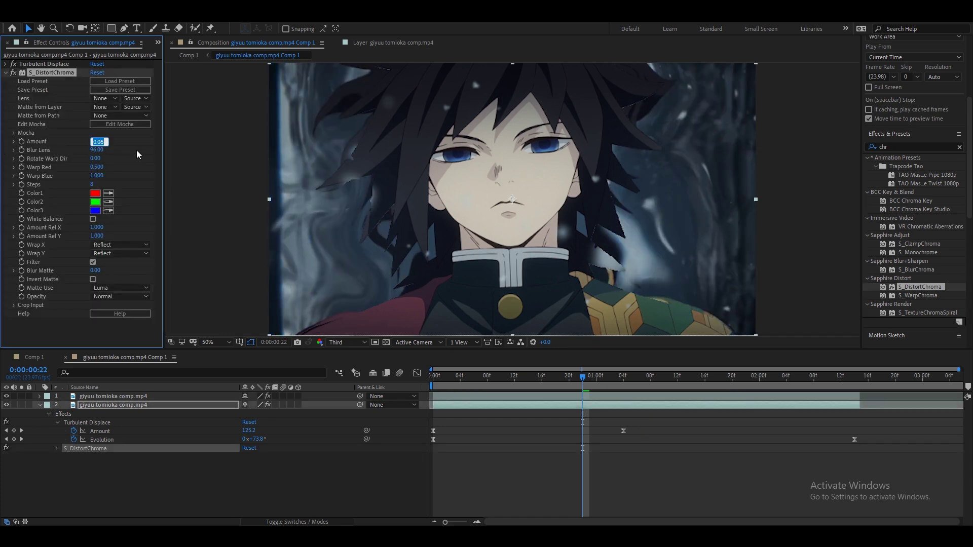
key("Return")
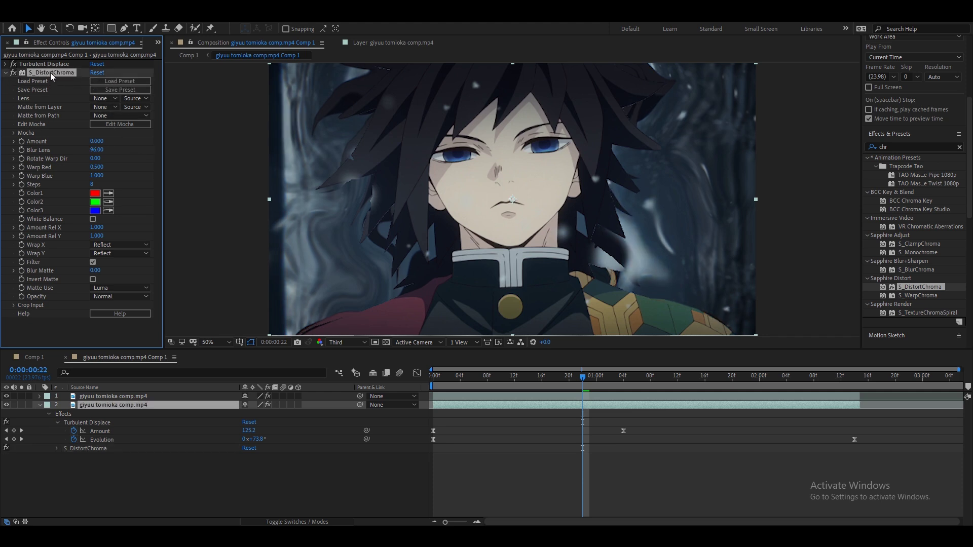
key("Delete")
- Search 'chr', reapply S_DistortChroma to layer 2, and set its Amount to 0
left_click_drag(512, 375, 434, 374)
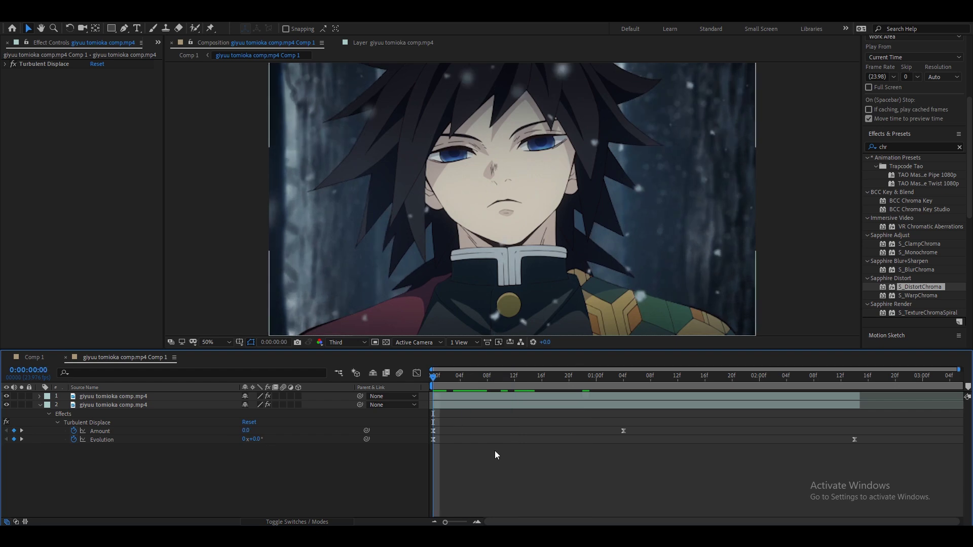
left_click(959, 147)
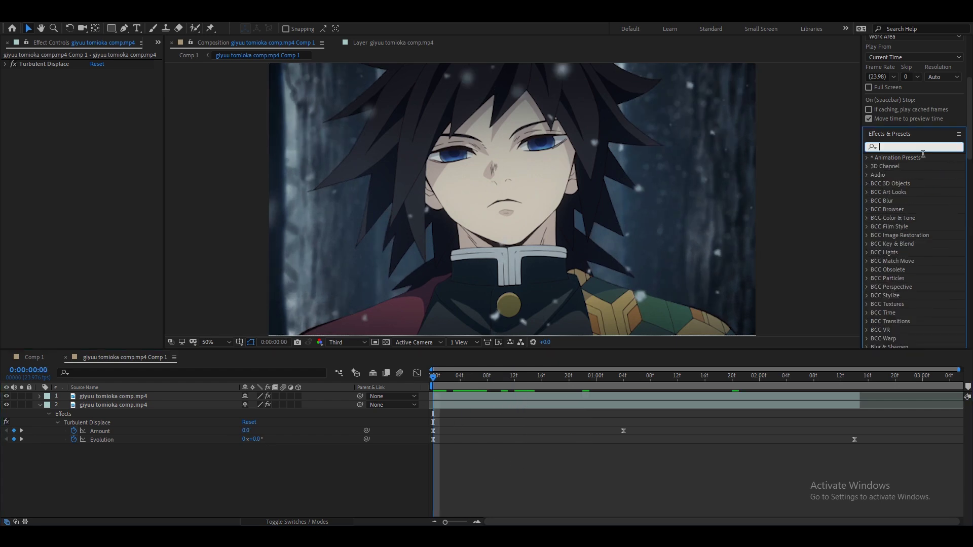
type("chr")
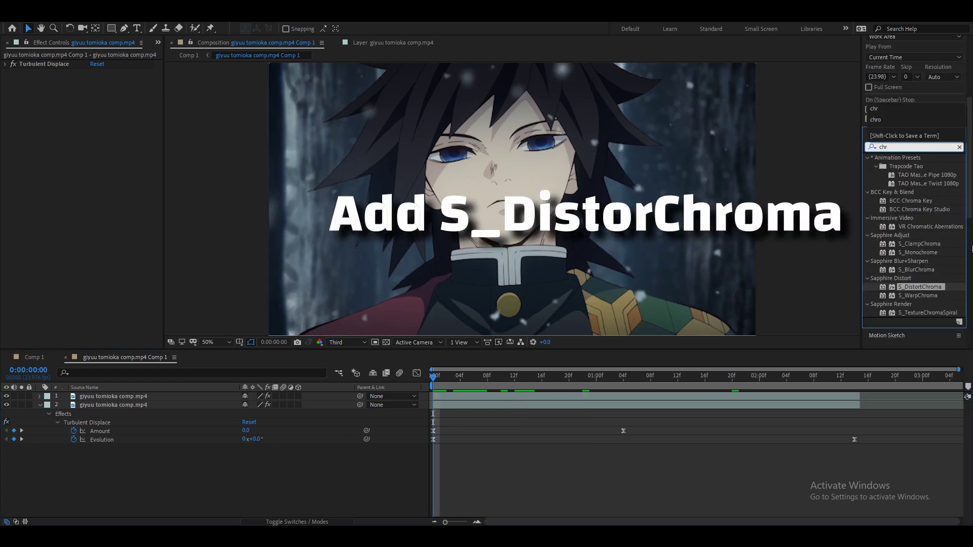
left_click_drag(929, 294, 492, 412)
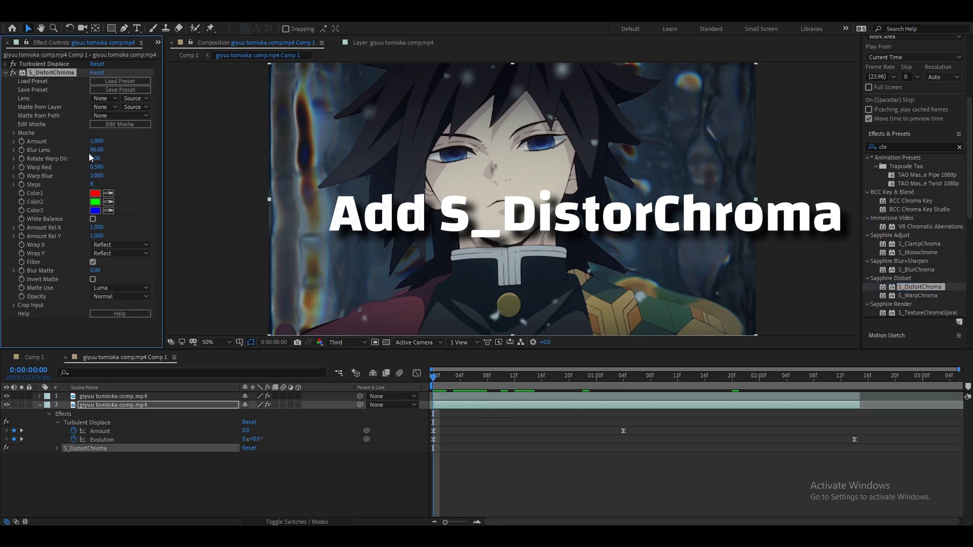
type("0")
key("Return")
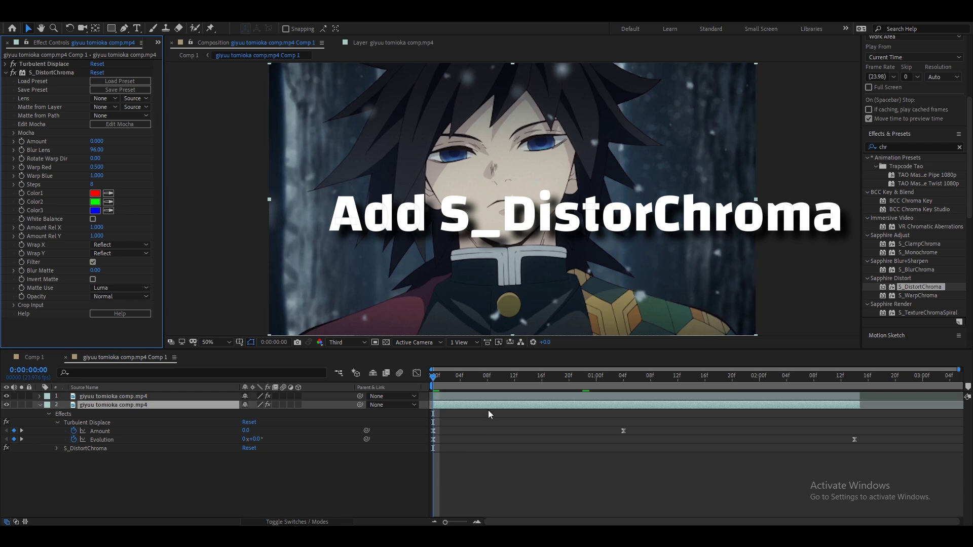
left_click_drag(515, 376, 623, 403)
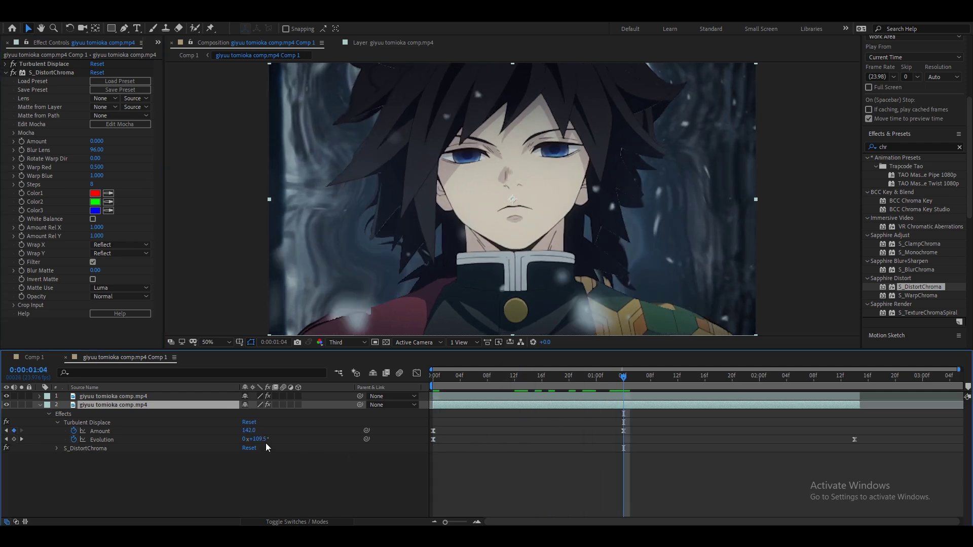
- Keyframe the S_DistortChroma Amount at 0 on the first frame
left_click(586, 410)
left_click(585, 404)
key("u")
key("u")
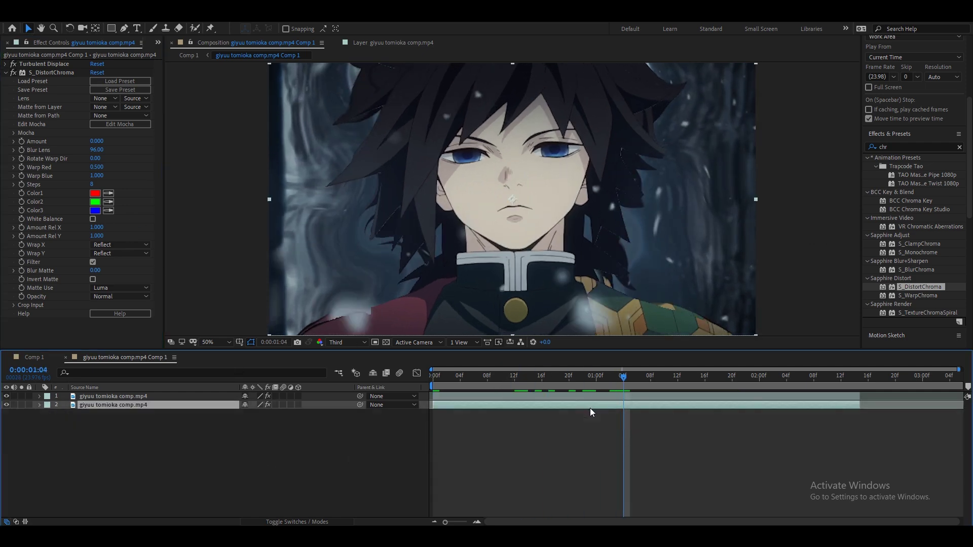
left_click(432, 487)
left_click(22, 142)
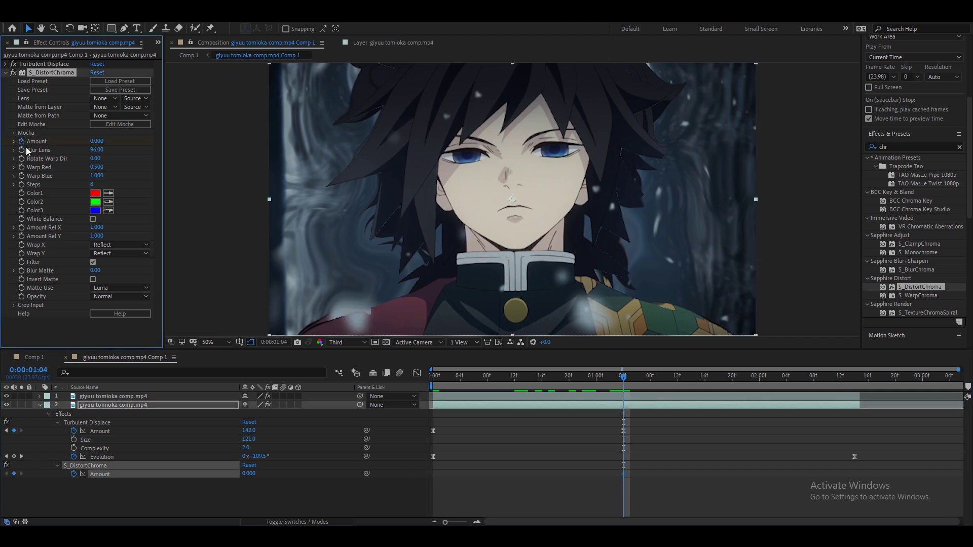
left_click(587, 516)
key("Home")
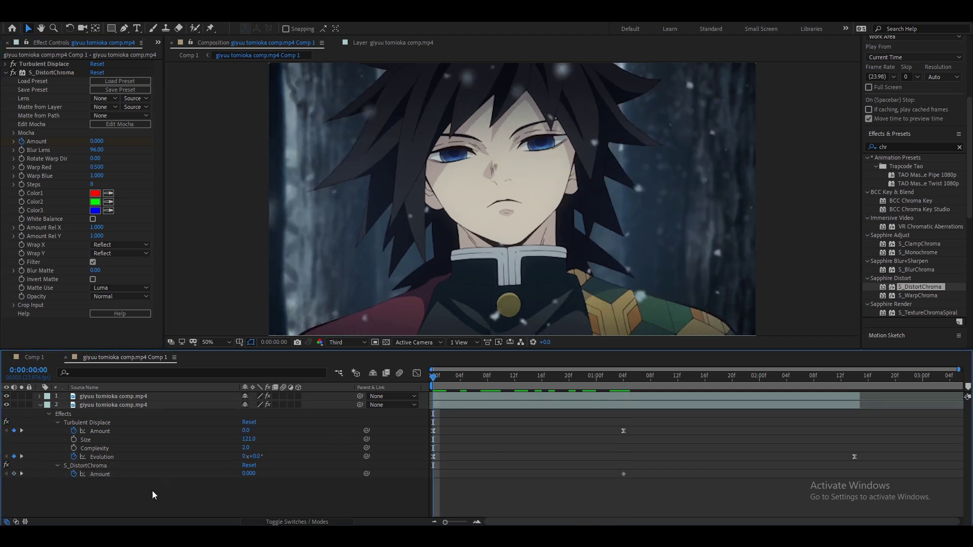
left_click(14, 474)
- Set the S_DistortChroma Amount to 1.300 at 0:00:01:04 and preview the chroma warp
key("space")
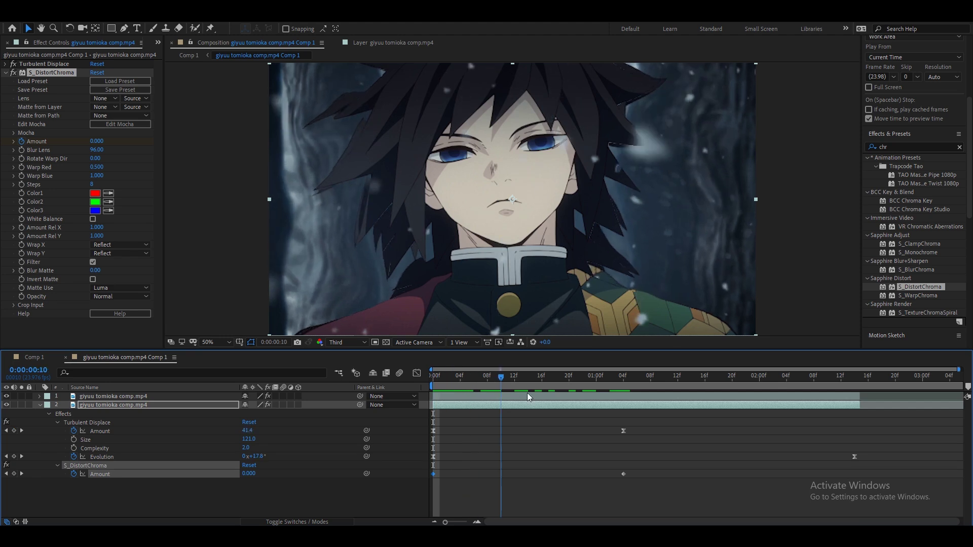
left_click(653, 491)
left_click_drag(251, 480, 294, 476)
type("1.")
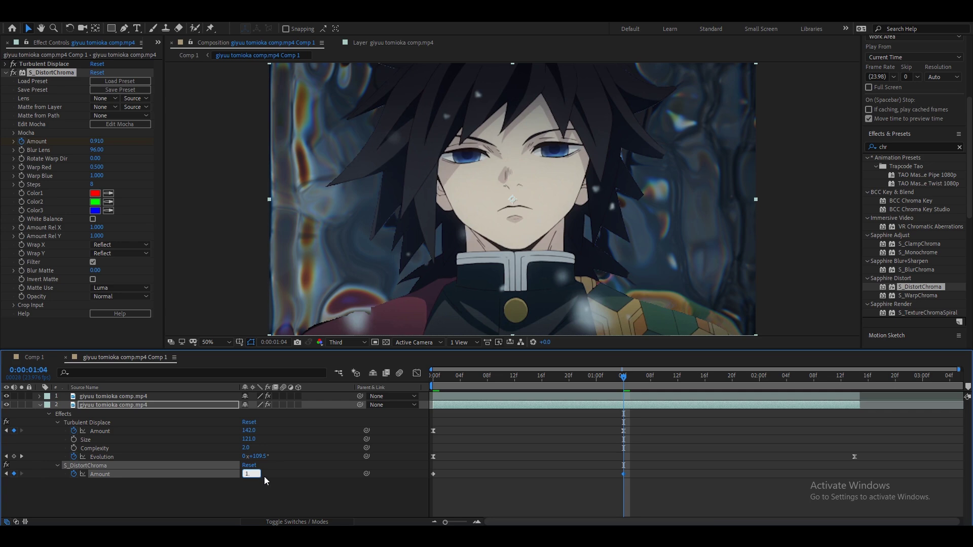
type("3")
left_click(368, 499)
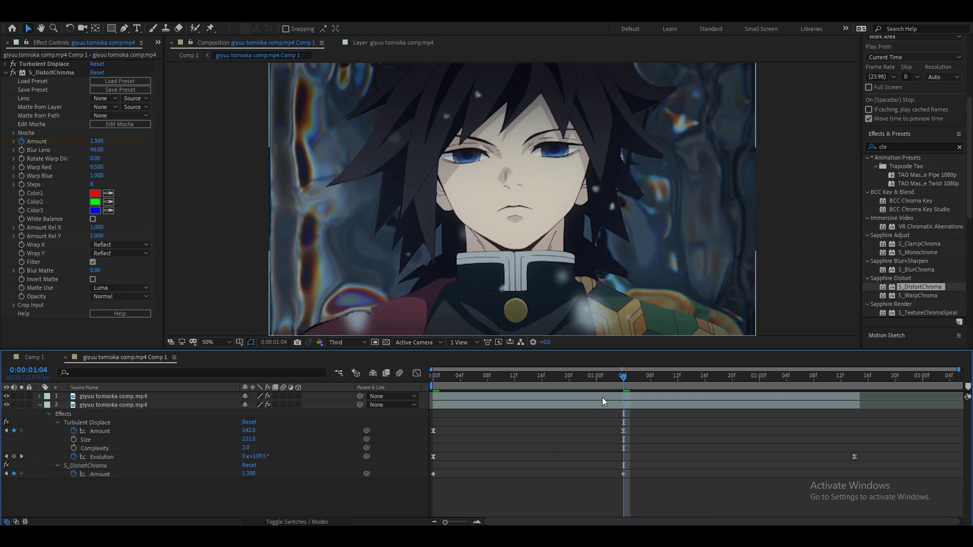
key("space")
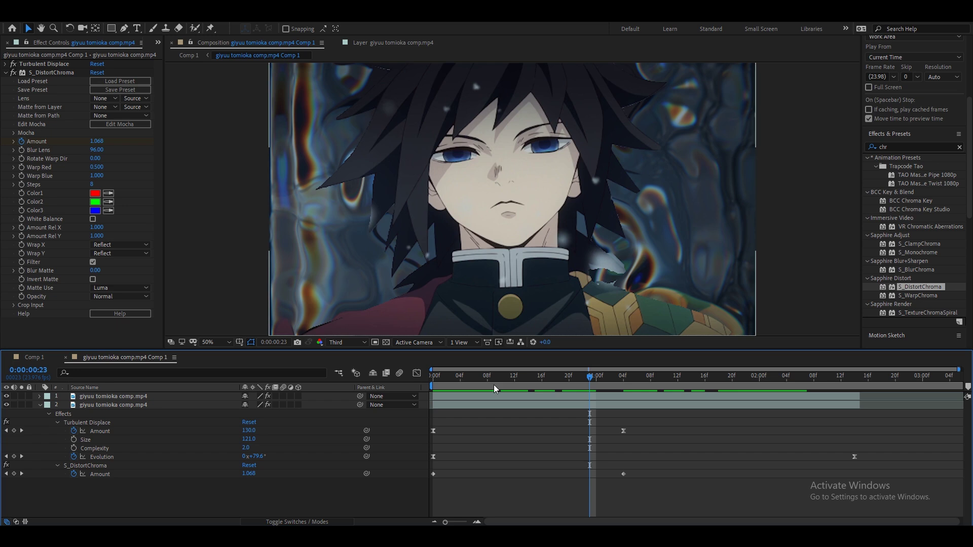
- Set S_DistortChroma Rotate Warp Dir to 10, Warp Blue to 1.260 and Amount Rel X to 1.110
left_click_drag(95, 158, 107, 160)
left_click(106, 160)
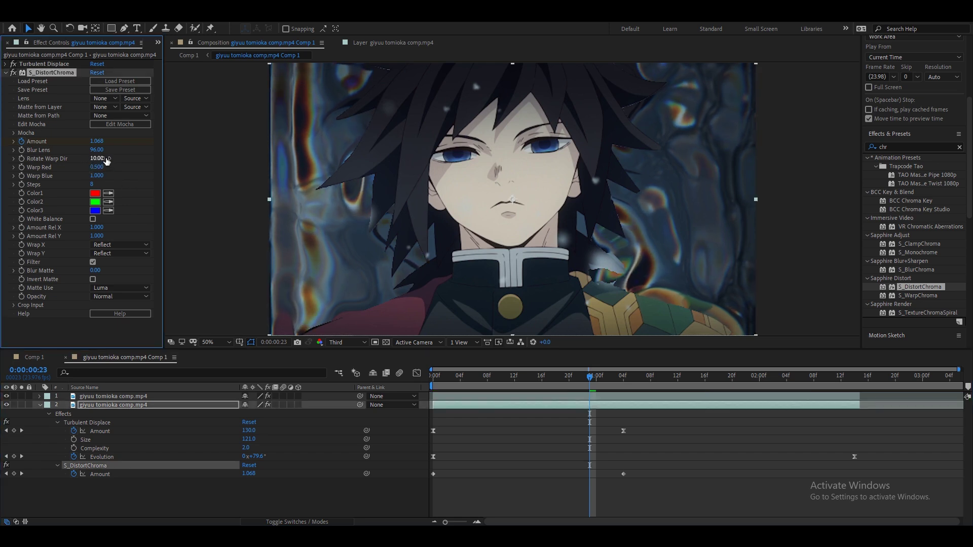
left_click_drag(106, 180, 119, 180)
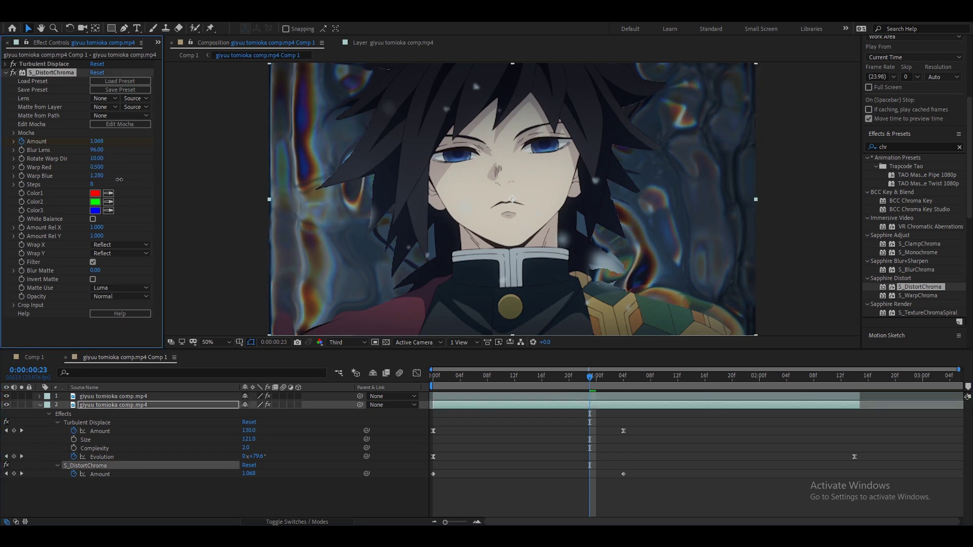
left_click(101, 223)
left_click_drag(106, 228, 110, 229)
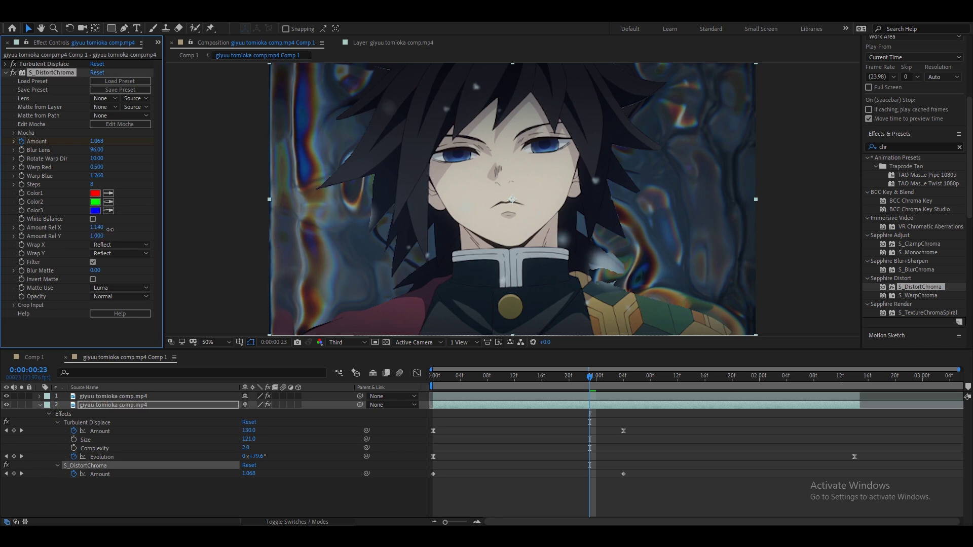
left_click(127, 266)
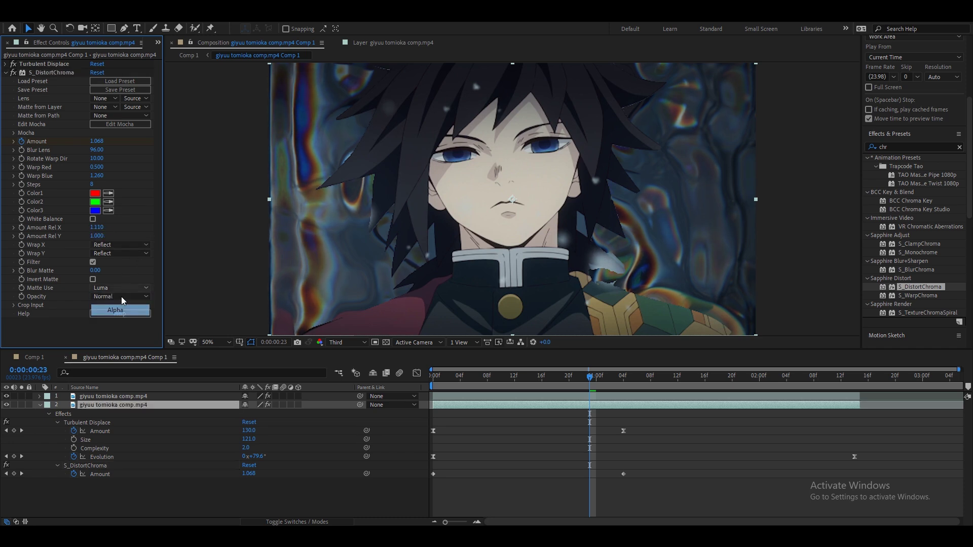
left_click(111, 277)
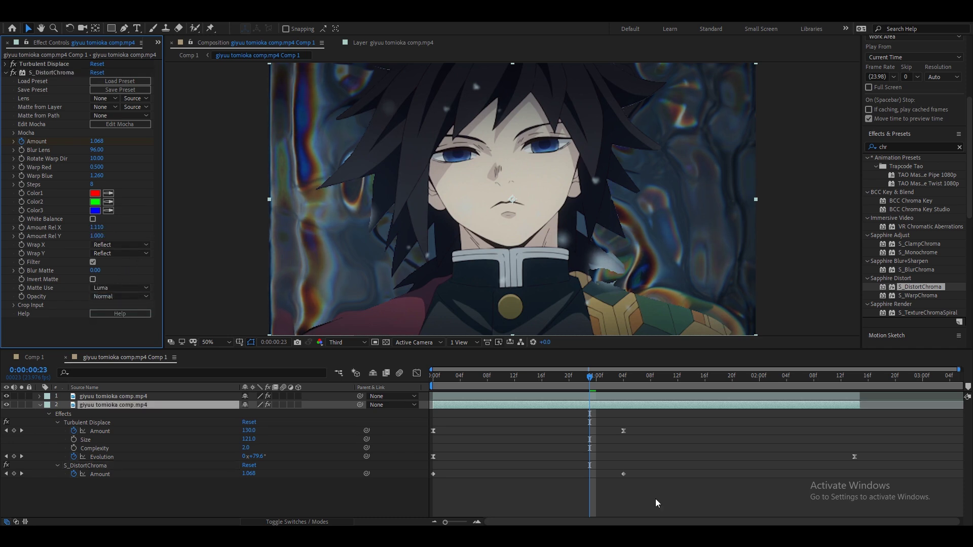
- Apply Easy Ease to both S_DistortChroma Amount keyframes and scrub to check the warp
left_click_drag(657, 502, 453, 469)
key("F9")
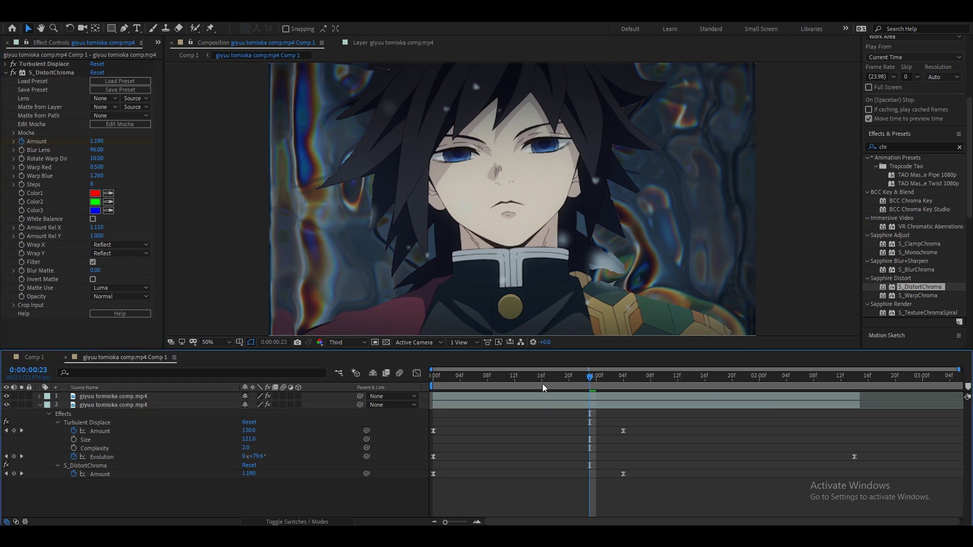
mouse_move(429, 384)
left_mouse_down()
mouse_move(734, 432)
mouse_move(533, 461)
left_mouse_up()
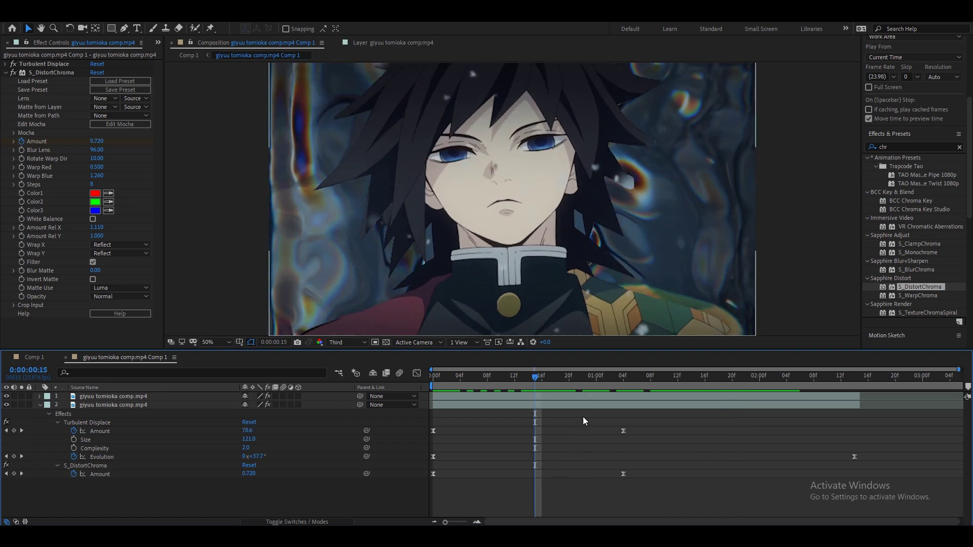
- Apply Deep Glow from an Effects & Presets search for 'dee' to the anime clip layer, with Exposure 2.33
key("ctrl+7")
type("de")
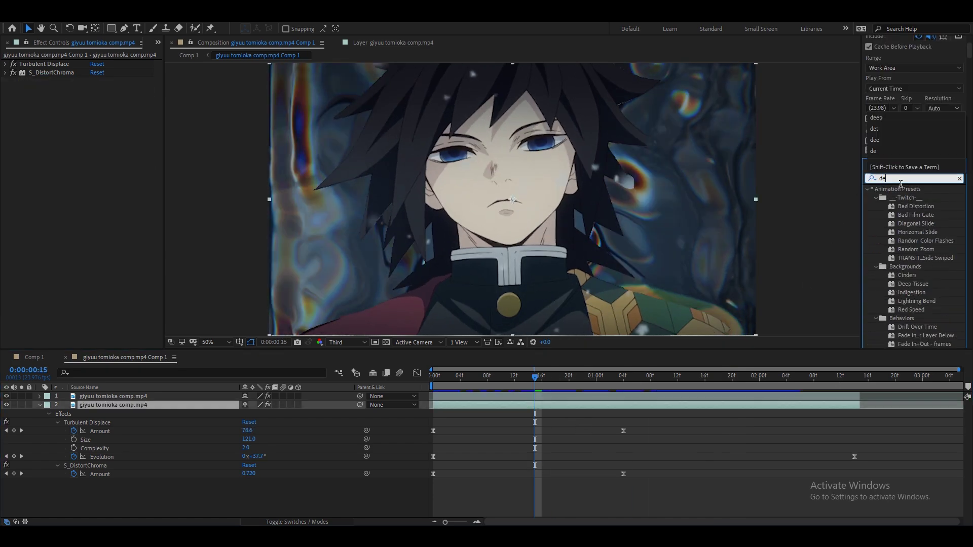
type("e")
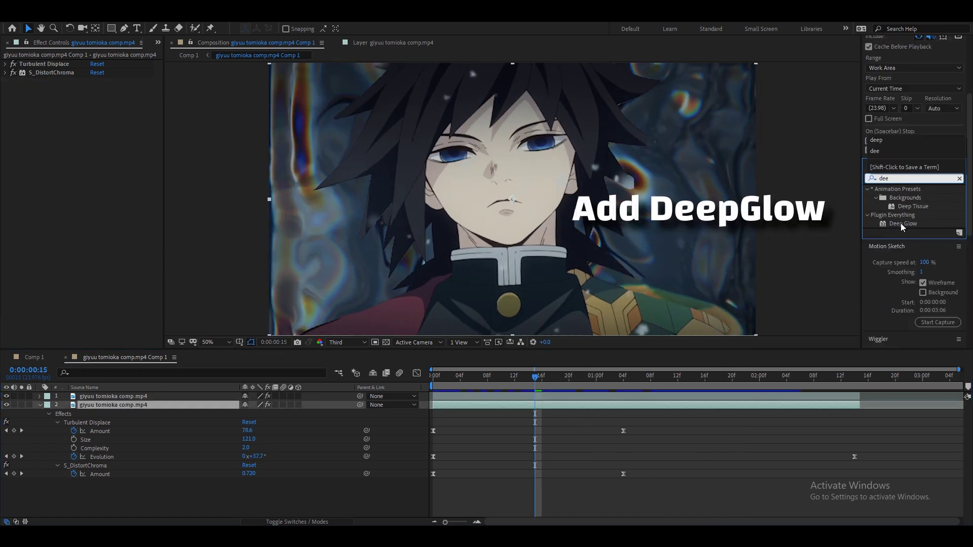
left_click_drag(901, 224, 562, 404)
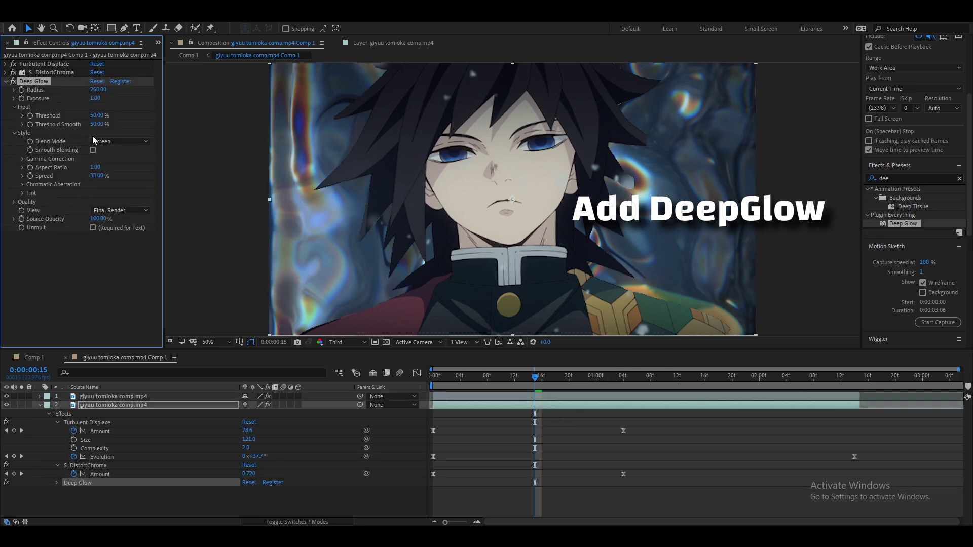
left_click(96, 99)
type("2.33")
key("Return")
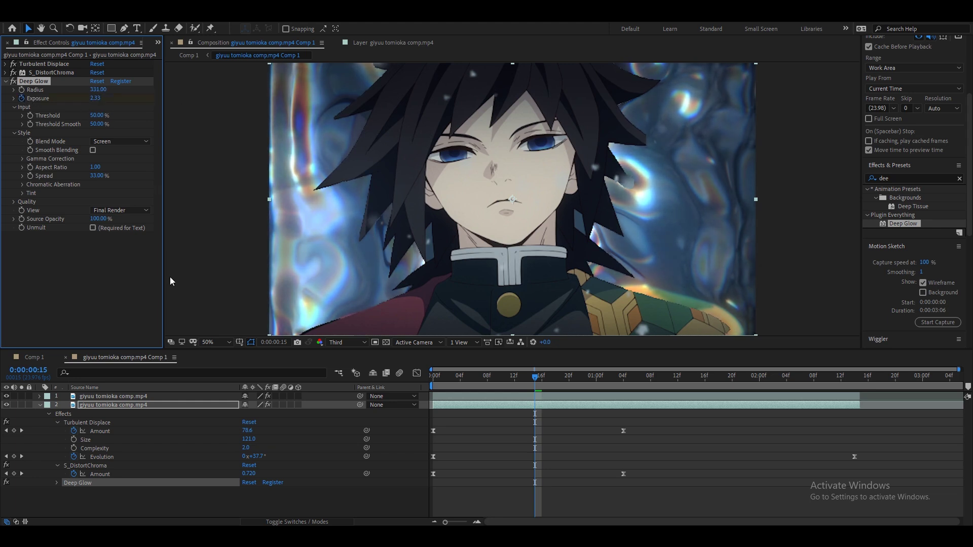
- Keyframe Deep Glow Exposure at 0 on the first frame and 2.33 at 0:00:01:04
left_click(554, 460)
left_click(548, 408)
key("u")
key("u")
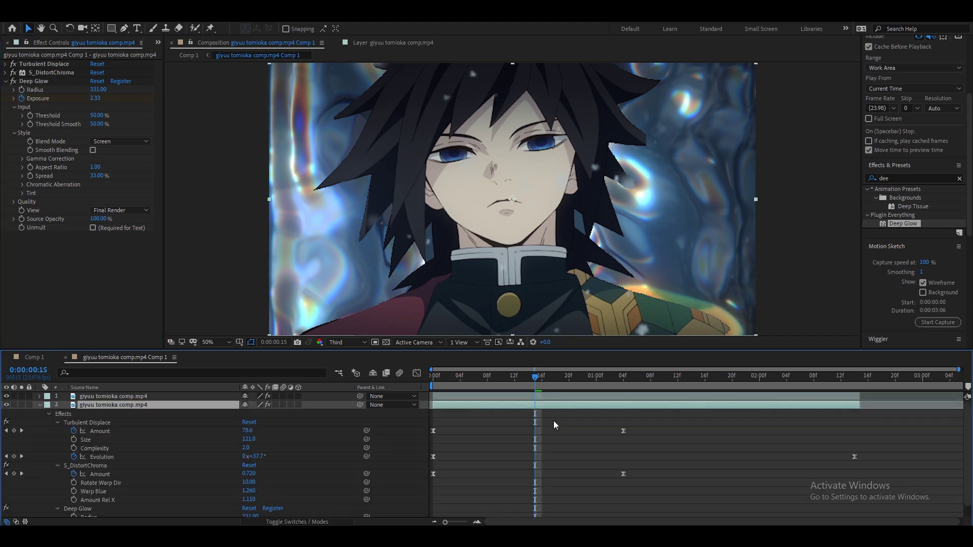
scroll(553, 436, "down", 1)
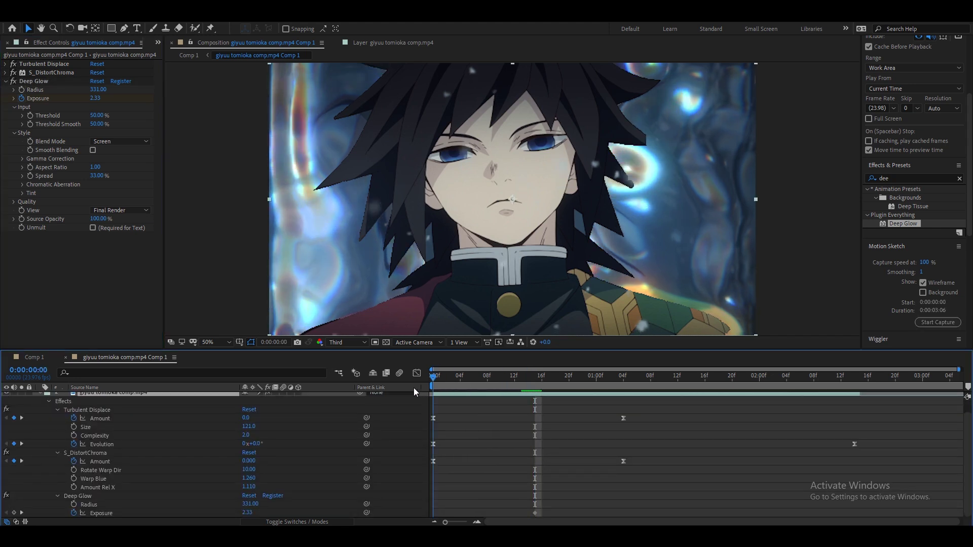
left_click_drag(537, 387, 434, 387)
left_click_drag(535, 513, 623, 513)
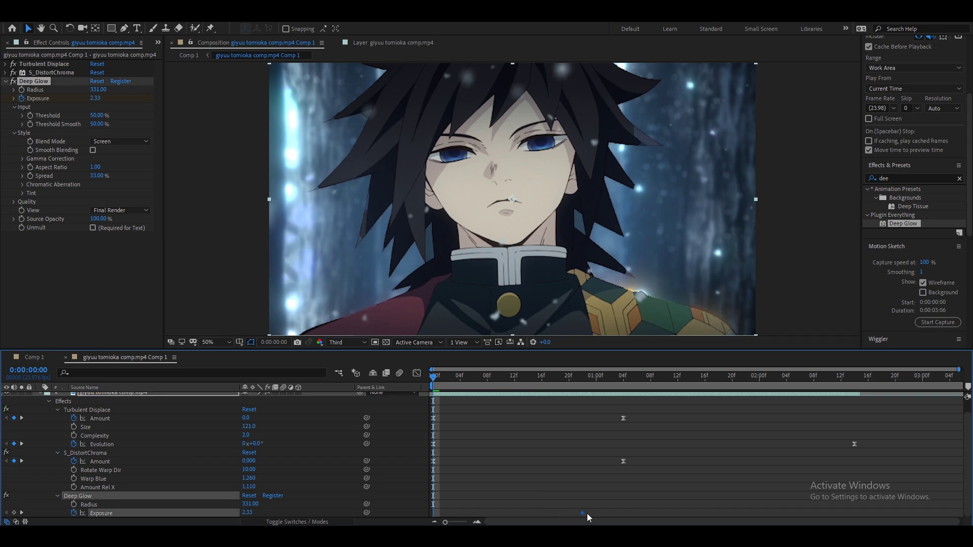
left_click(247, 513)
type("0")
key("Return")
- Ease both Exposure keyframes, collapse the layer and preview the glow animation
left_click_drag(640, 510, 423, 517)
key("F9")
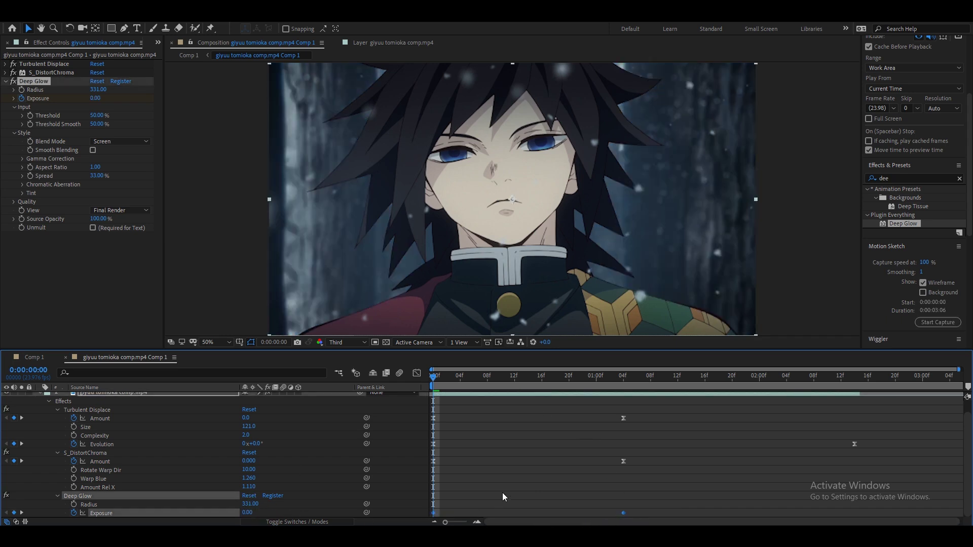
left_click(524, 482)
left_click(488, 393)
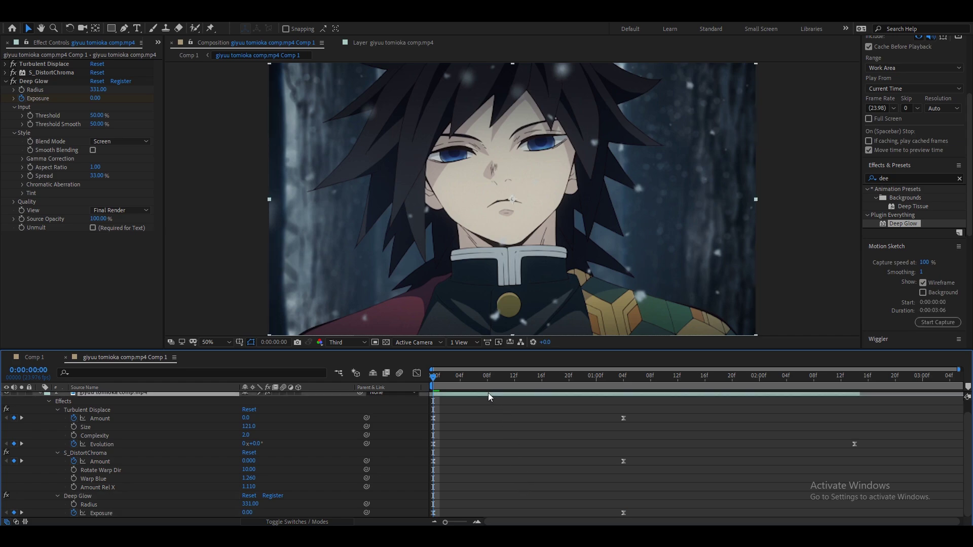
key("u")
key("space")
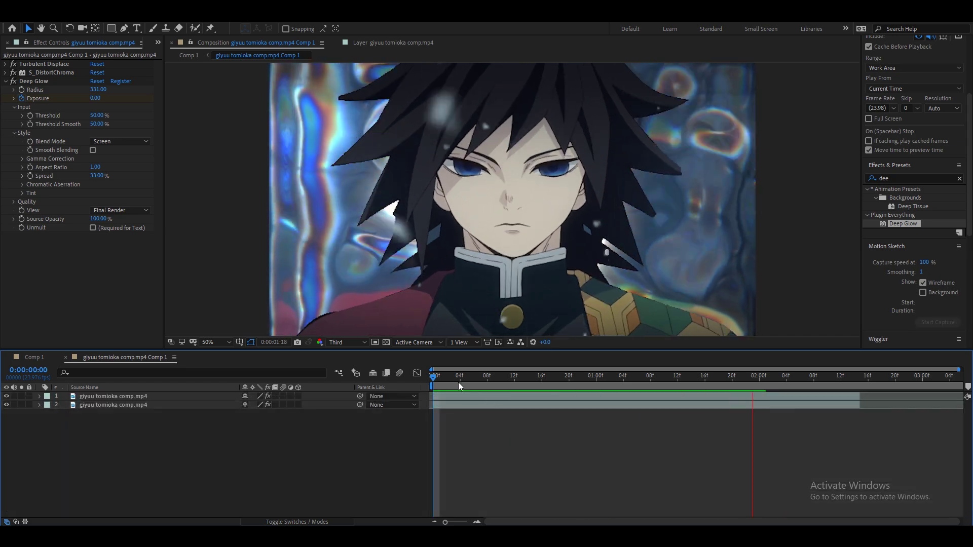
- Stop playback and replay the preview from the first frame with keyframes shown
key("space")
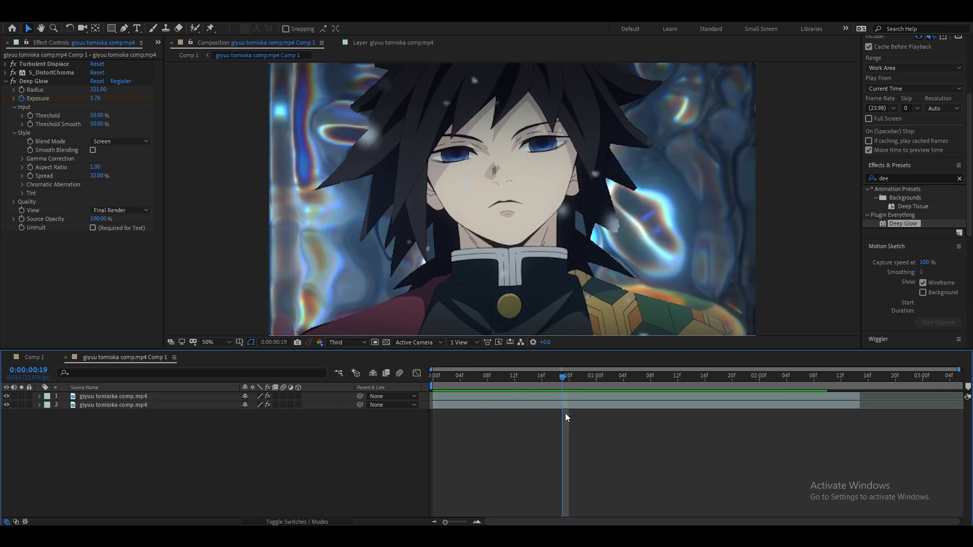
left_click(558, 406)
key("u")
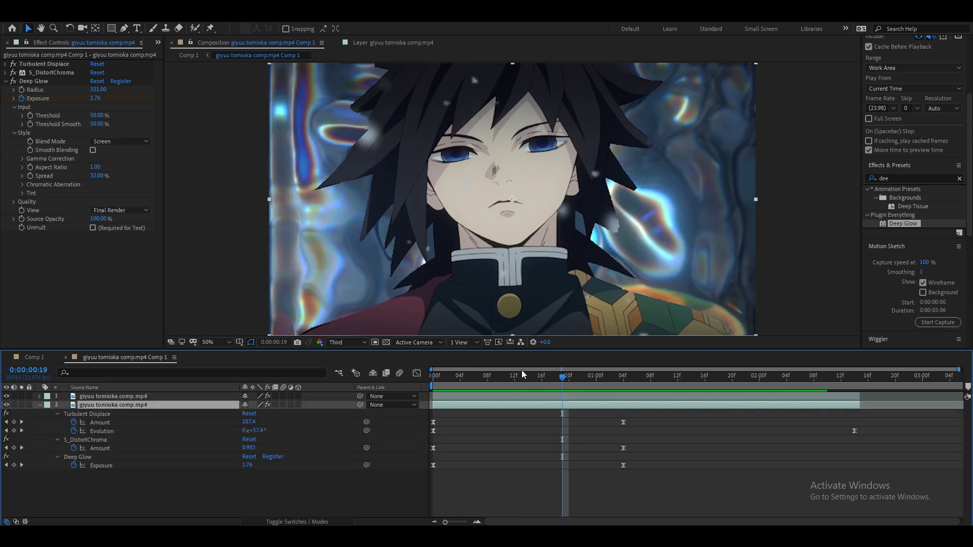
key("Home")
key("space")
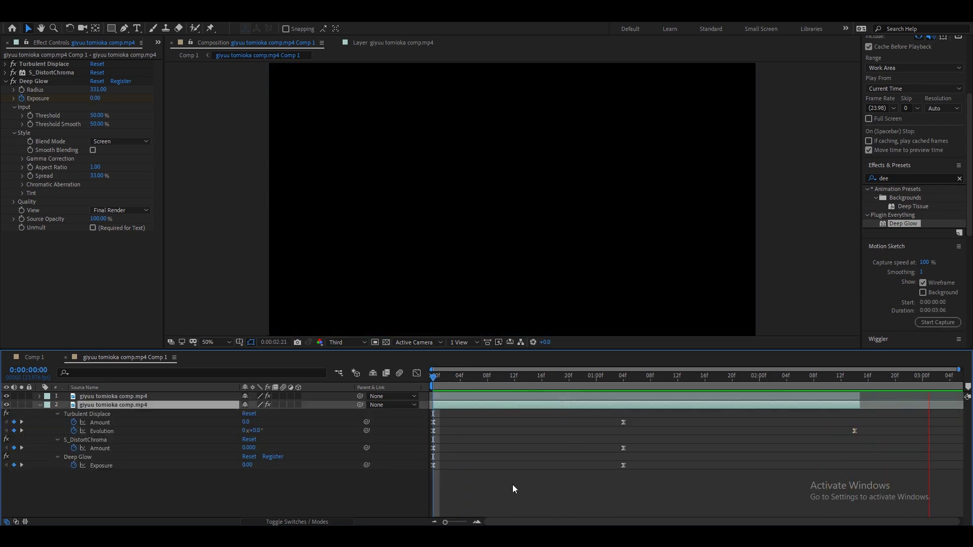
- End the work area at 0:00:02:14 and preview the shortened section
left_click(855, 379)
key("n")
key("space")
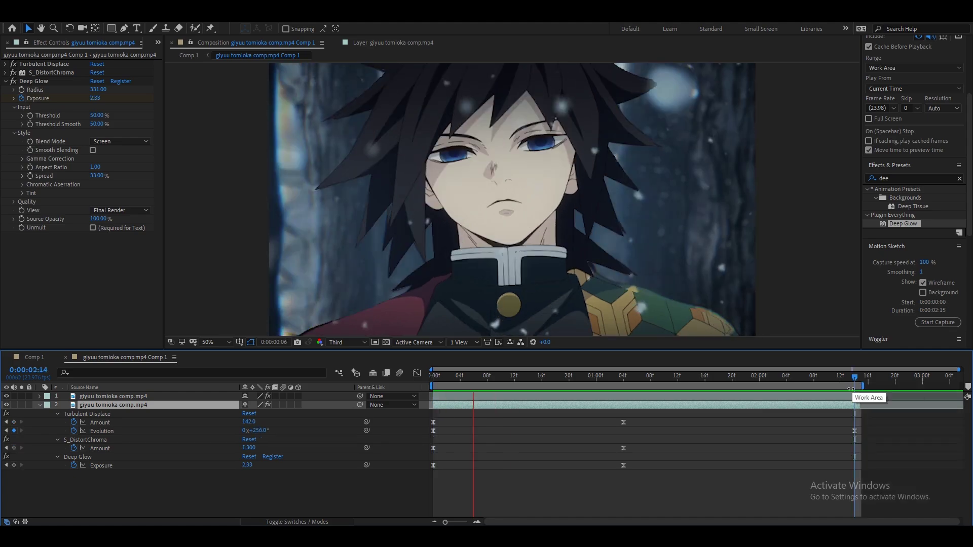